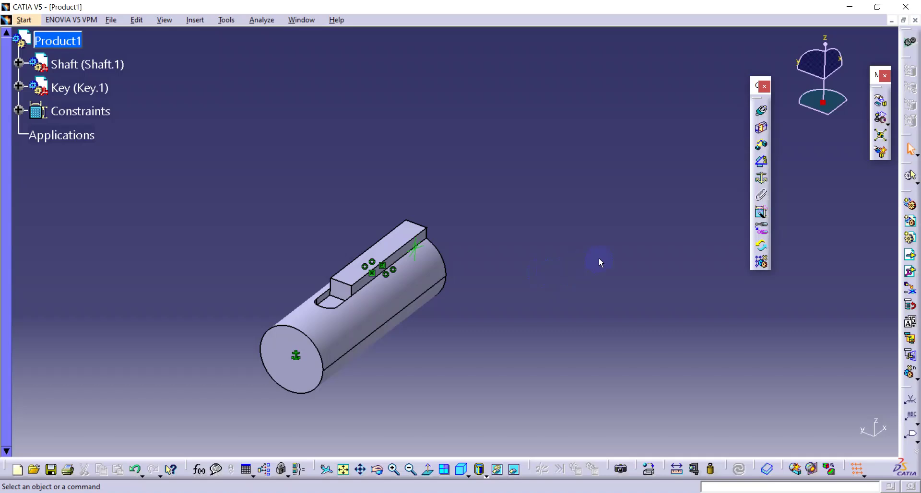
Insert the existing Flange part into Product1 from the Flanged Coupling Assembly folder.
click(911, 257)
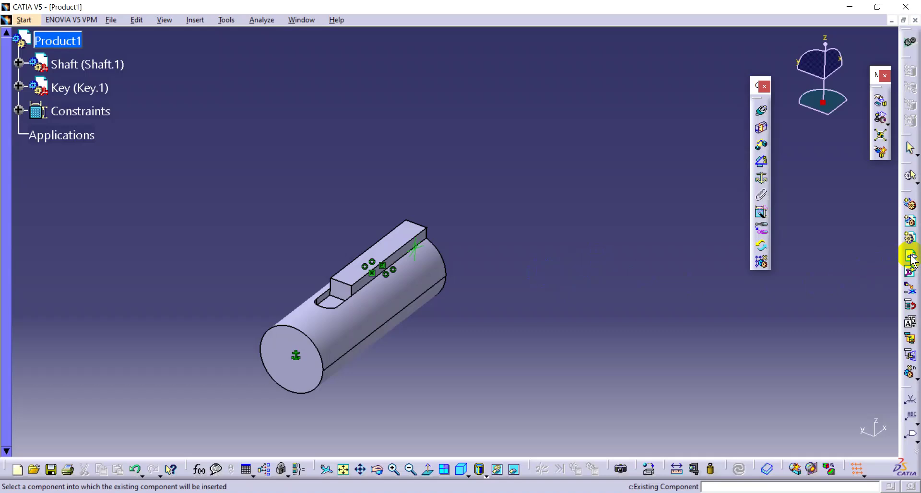
click(67, 43)
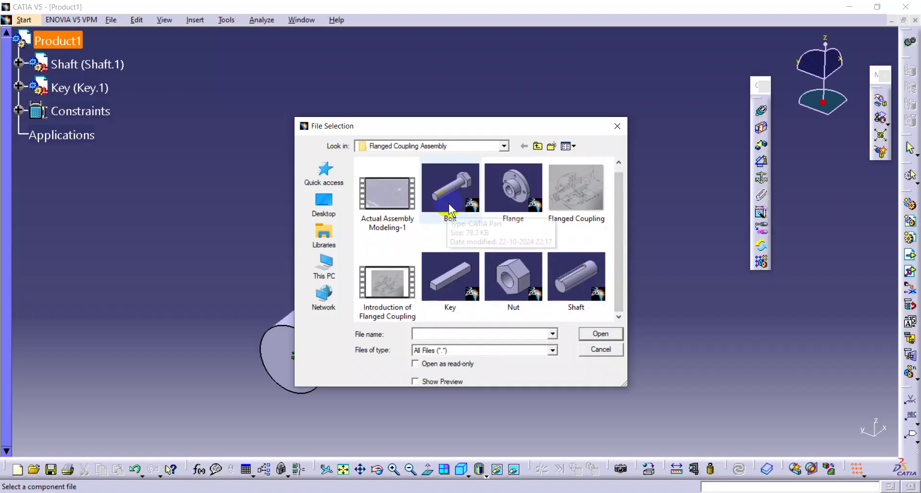
click(514, 191)
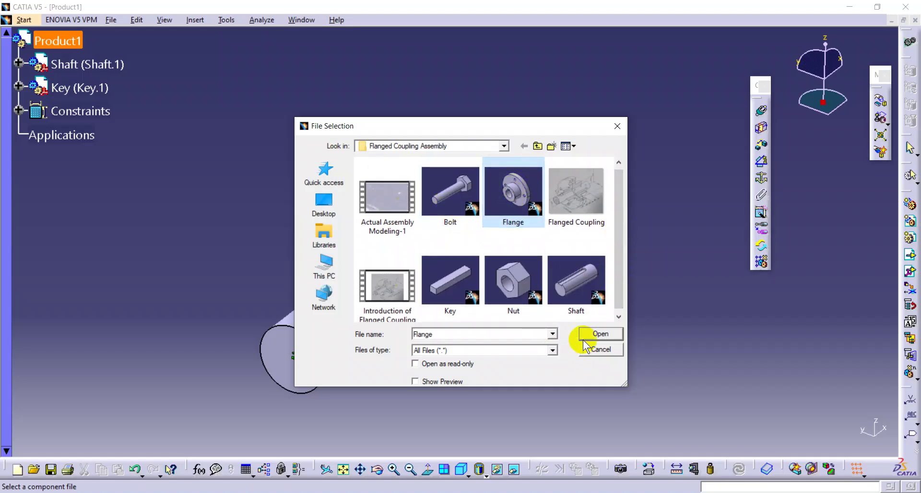
click(595, 333)
middle_drag(599, 304, 489, 322)
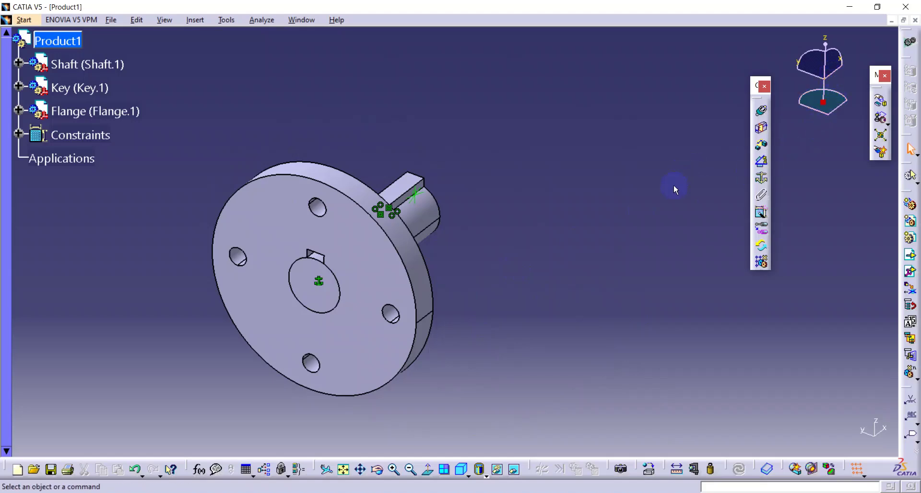
click(880, 100)
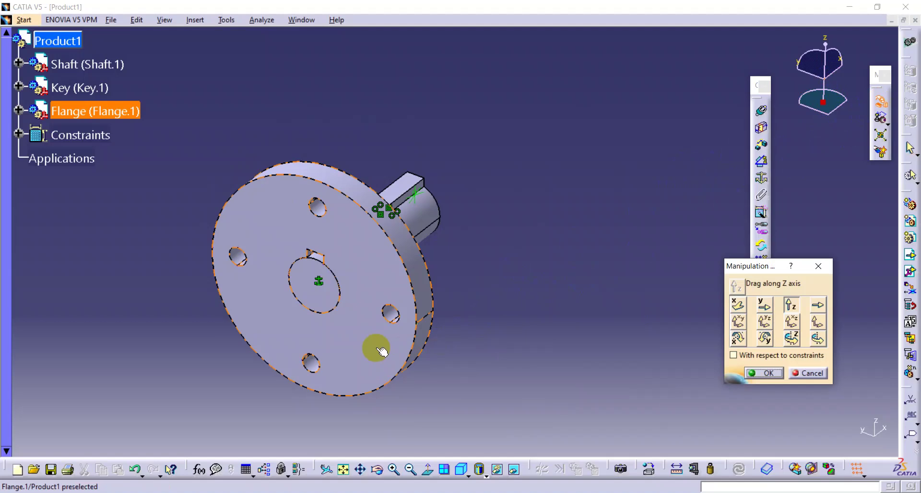
drag(382, 352, 472, 279)
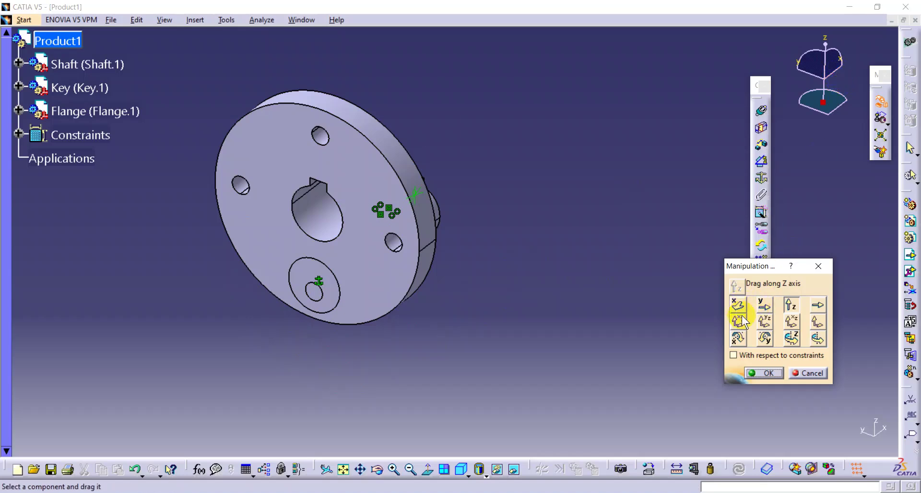
click(807, 377)
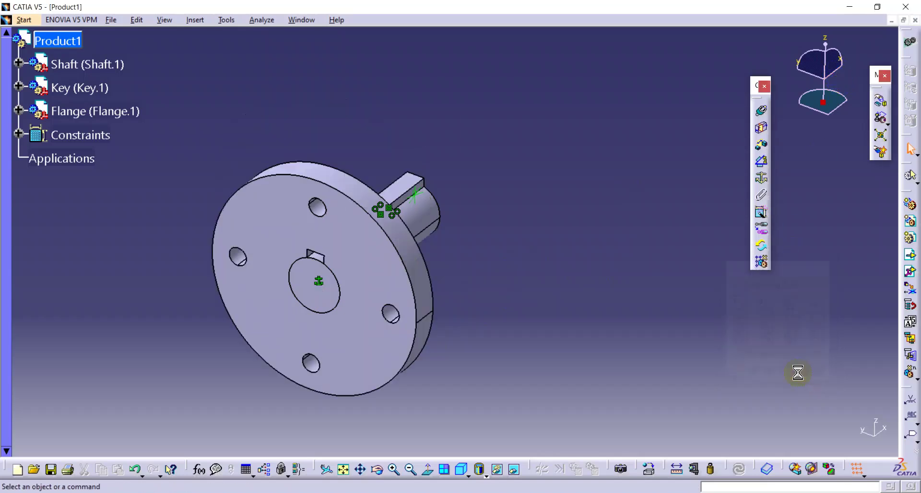
Move the flange along the X axis with the Manipulation tool until it is clear of the shaft.
click(881, 102)
click(738, 304)
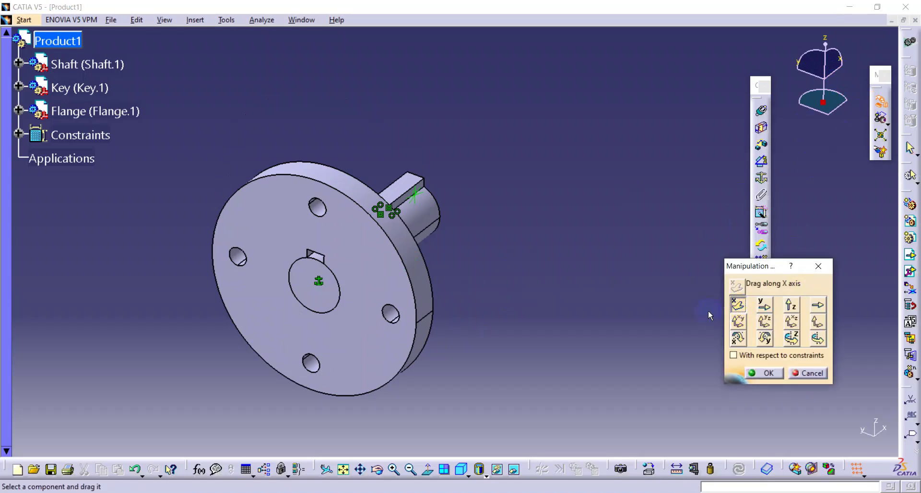
drag(394, 346, 578, 201)
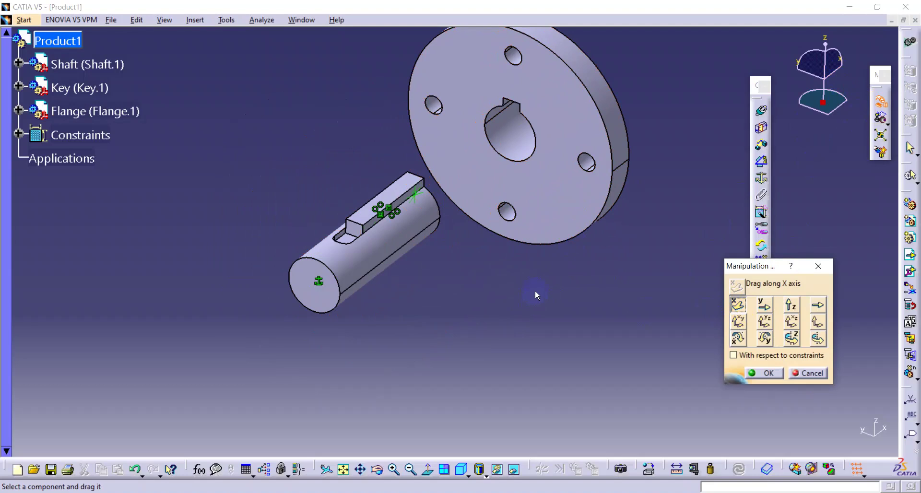
click(762, 372)
Rotate the flange about the Z axis so its hub points away from the shaft and its flat face towards it.
middle_drag(617, 247, 383, 342)
middle_drag(422, 220, 418, 266)
middle_drag(523, 290, 425, 311)
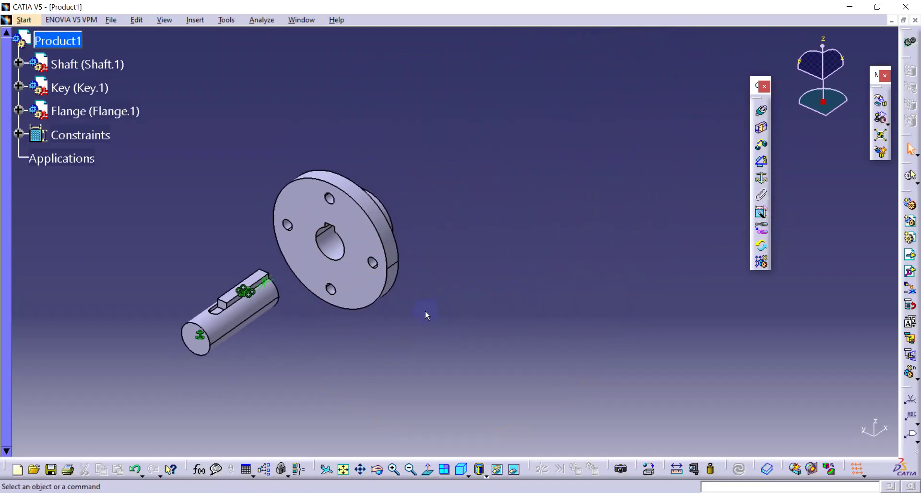
click(880, 101)
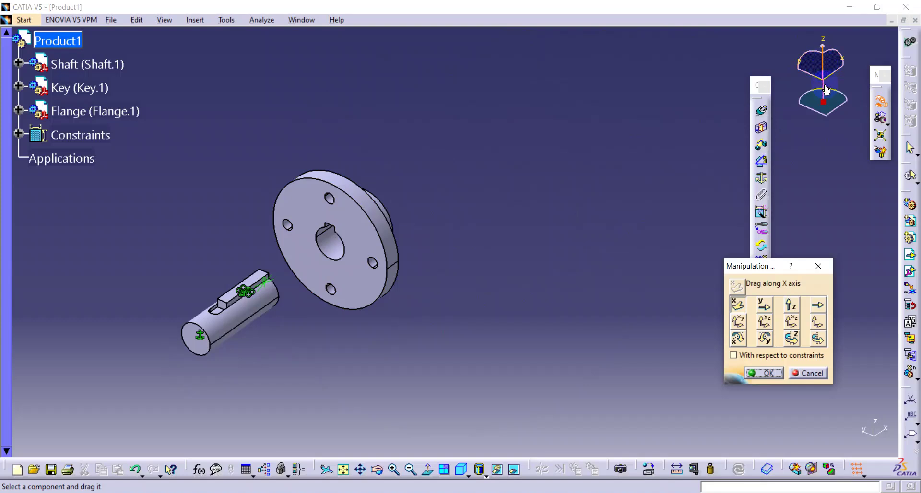
click(791, 340)
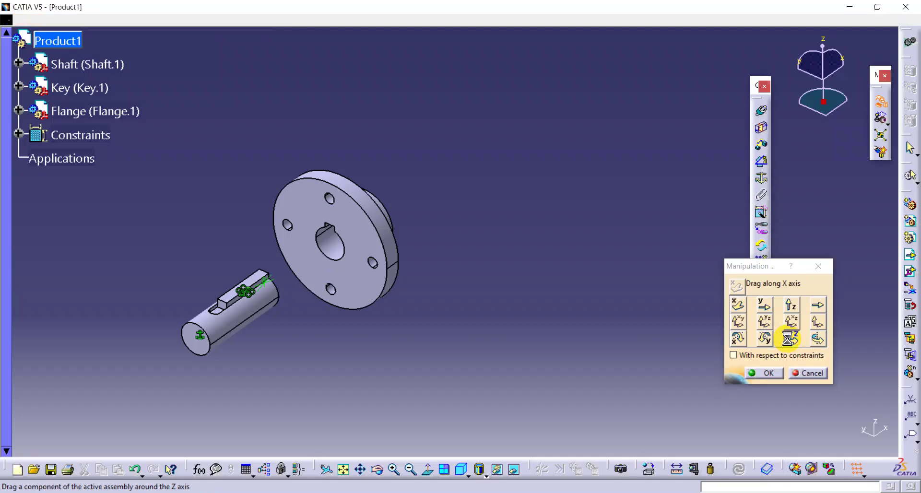
drag(344, 270, 188, 364)
middle_drag(243, 359, 506, 243)
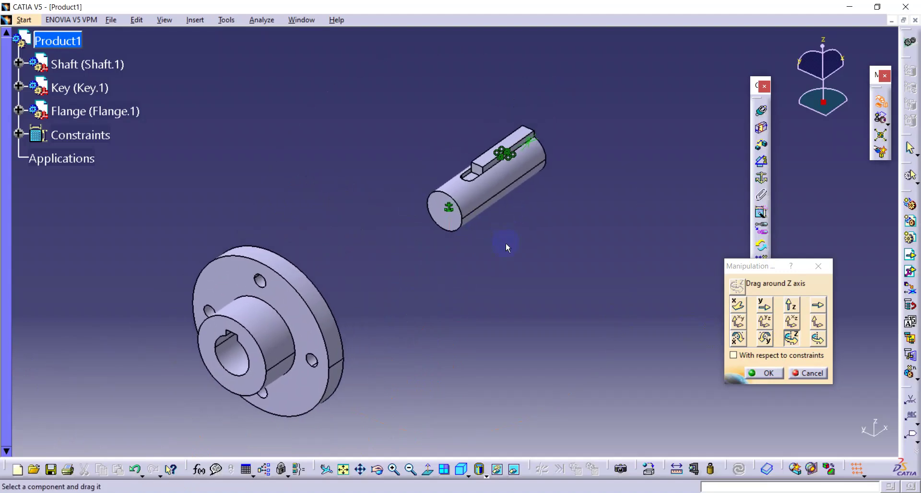
click(280, 346)
click(769, 373)
Add a coincidence constraint between the shaft's axis and the flange's central axis.
middle_drag(502, 246, 558, 250)
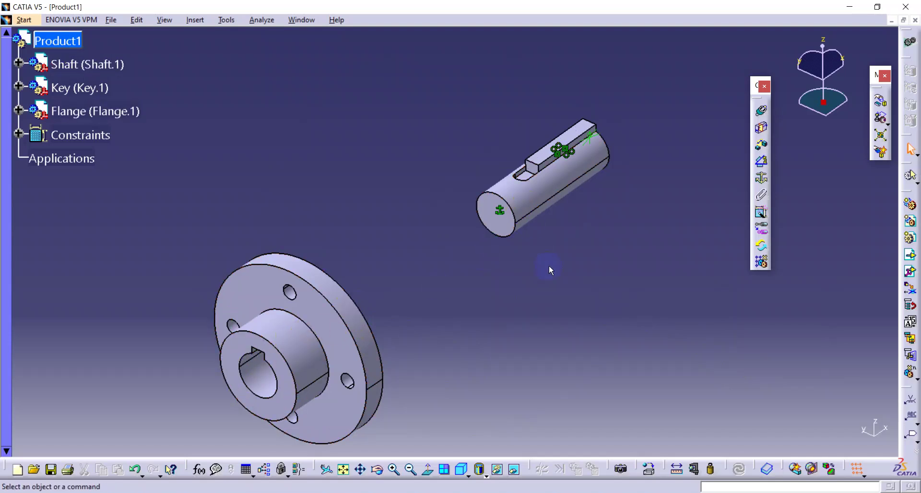
middle_drag(538, 300, 537, 256)
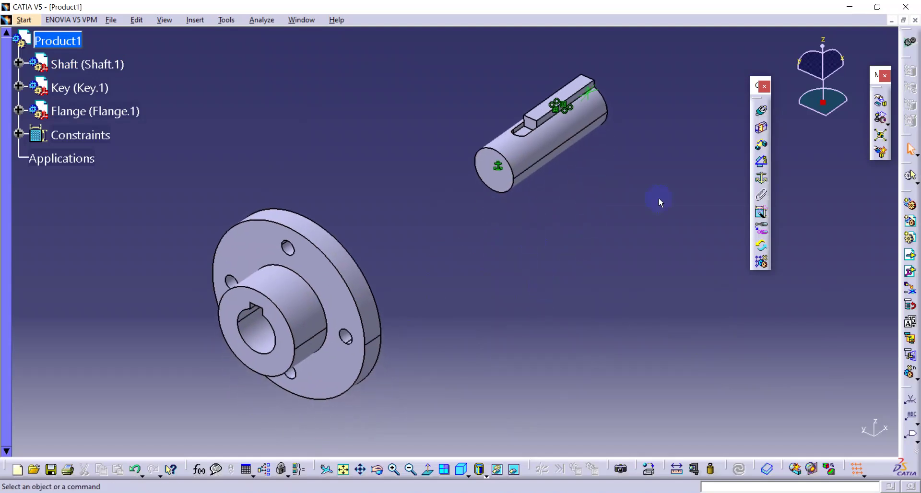
click(761, 110)
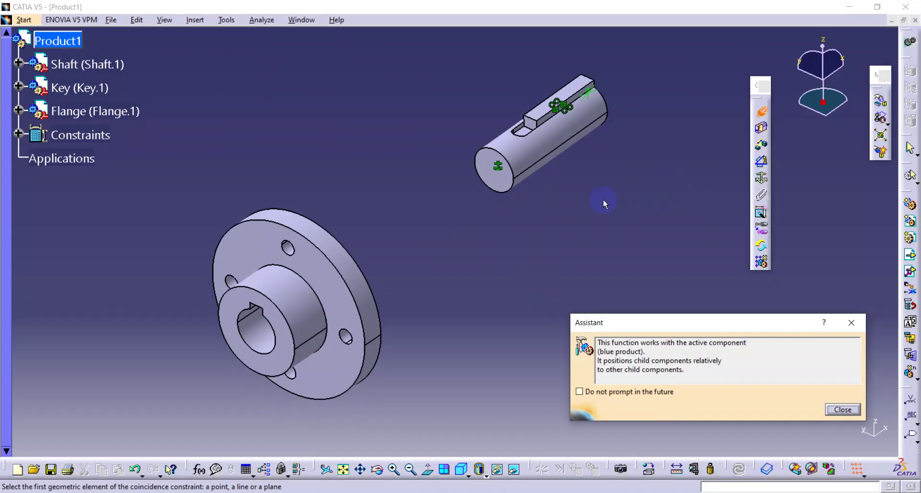
click(553, 149)
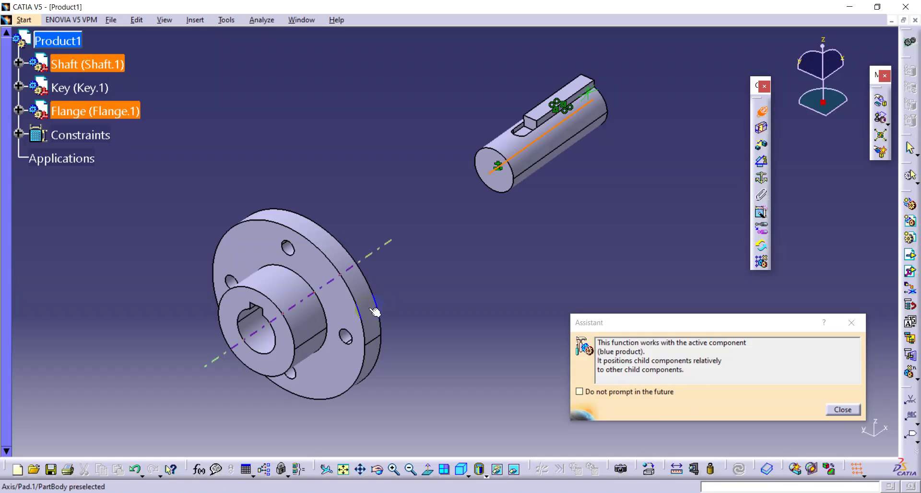
click(304, 319)
Examine the shaft's end face and the flange's flat face, and check their spacing in the Flanged Coupling.jpg drawing in Photos.
middle_drag(488, 290, 426, 293)
middle_drag(519, 247, 507, 256)
middle_drag(574, 244, 512, 231)
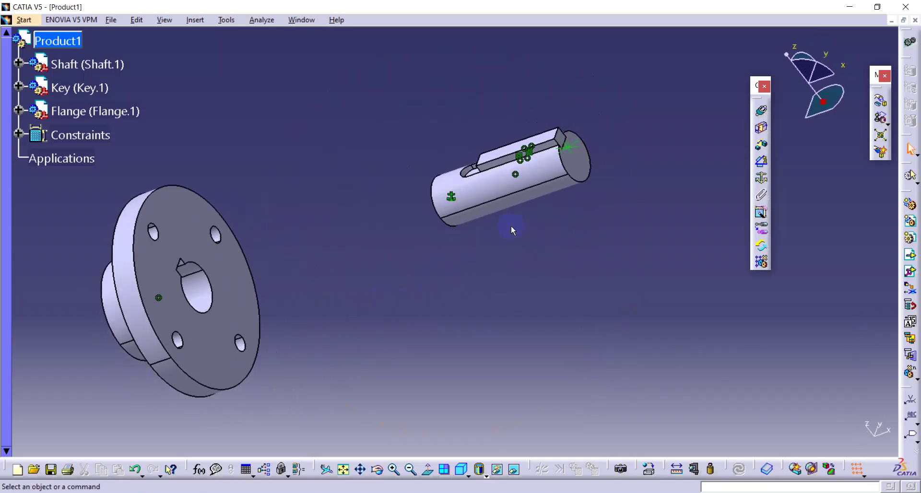
click(577, 169)
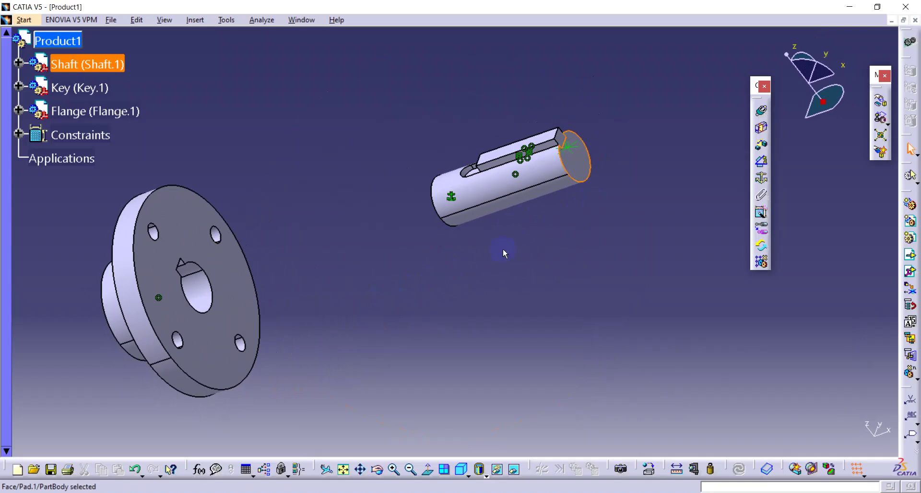
click(238, 305)
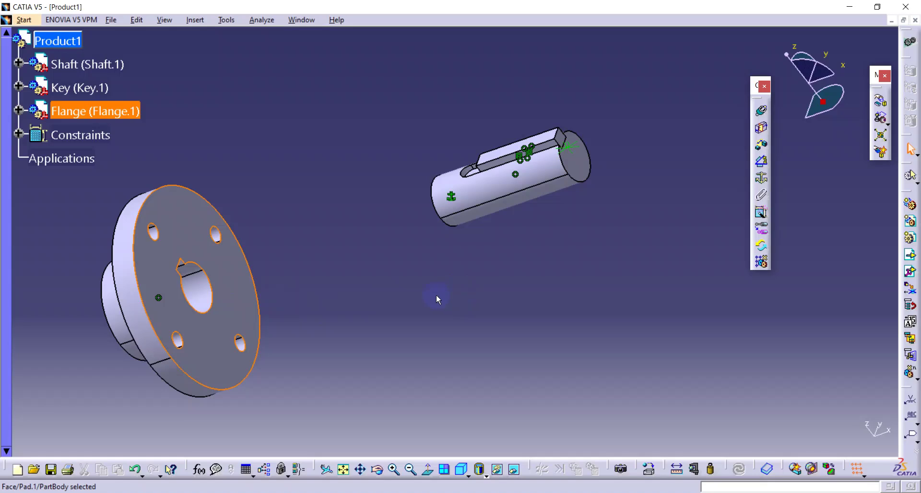
click(422, 295)
middle_drag(321, 314, 502, 248)
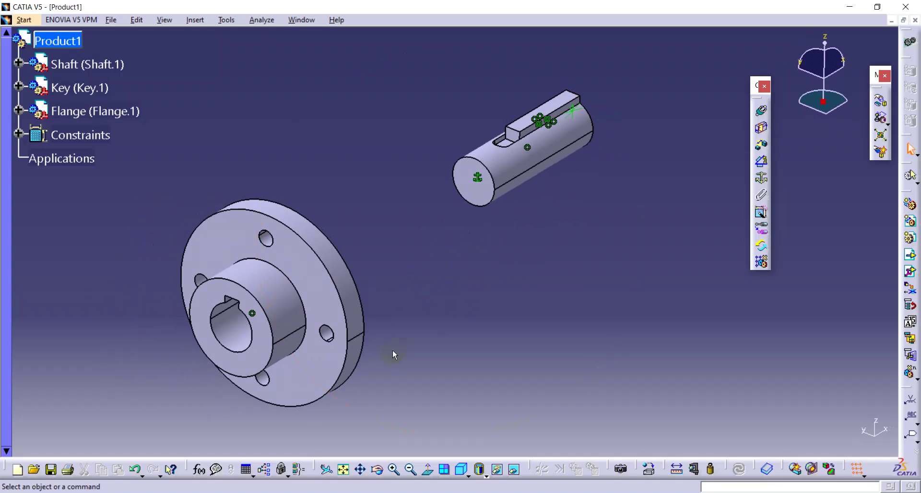
click(194, 492)
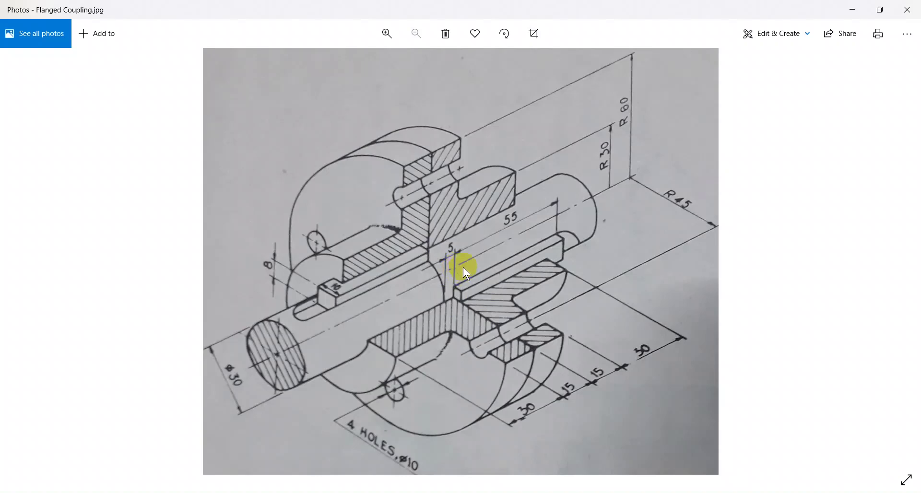
click(852, 10)
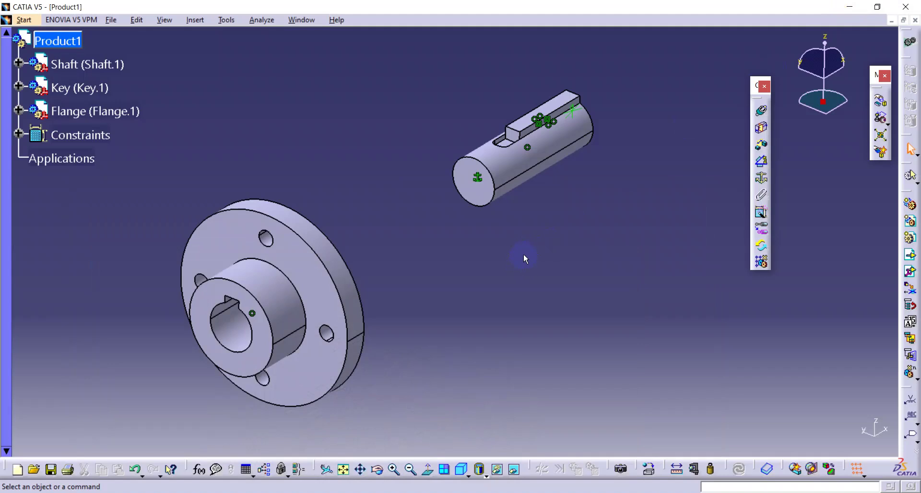
Create an offset constraint between the shaft's key-side end face and the flange's flat face.
middle_drag(509, 271, 476, 268)
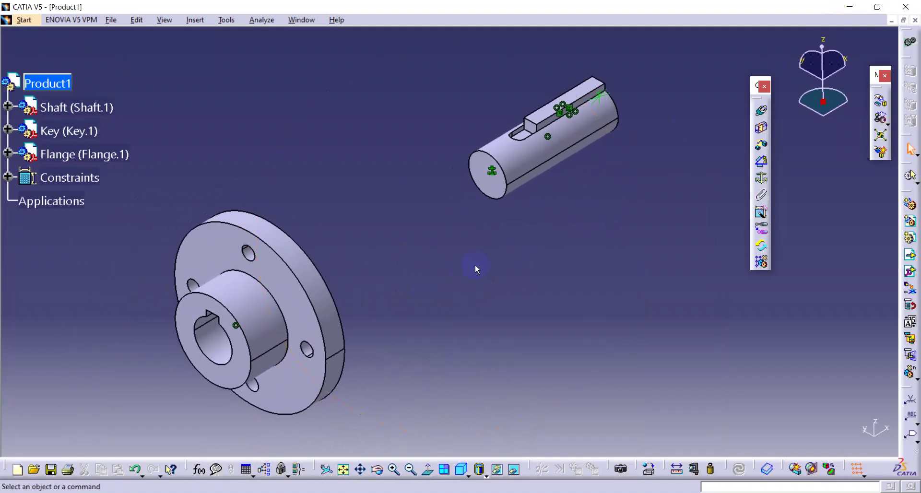
middle_drag(533, 245, 499, 329)
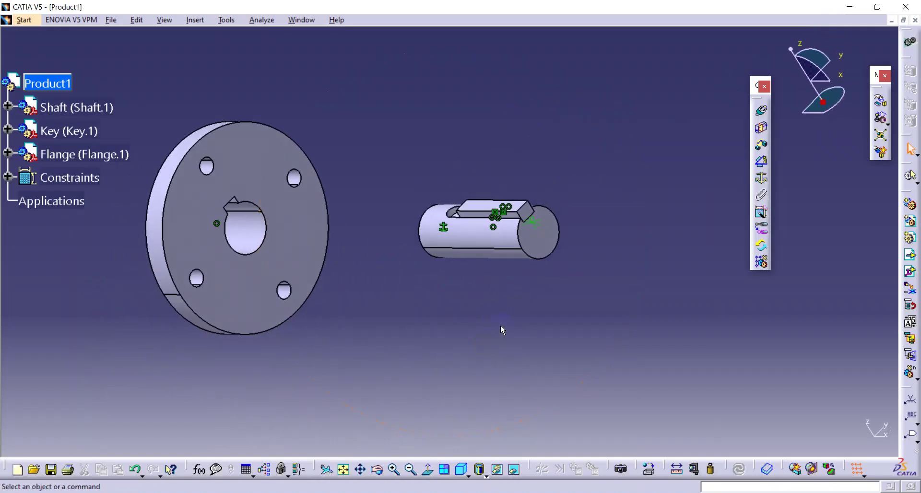
click(307, 245)
click(418, 280)
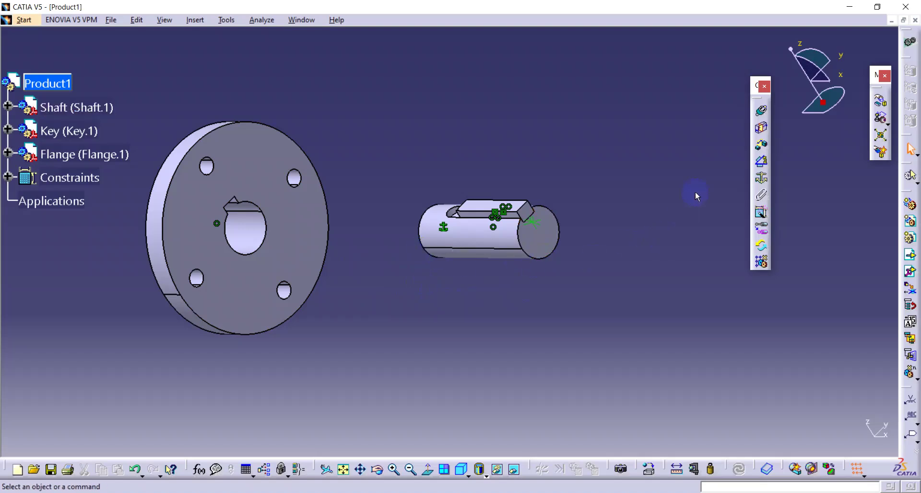
click(761, 145)
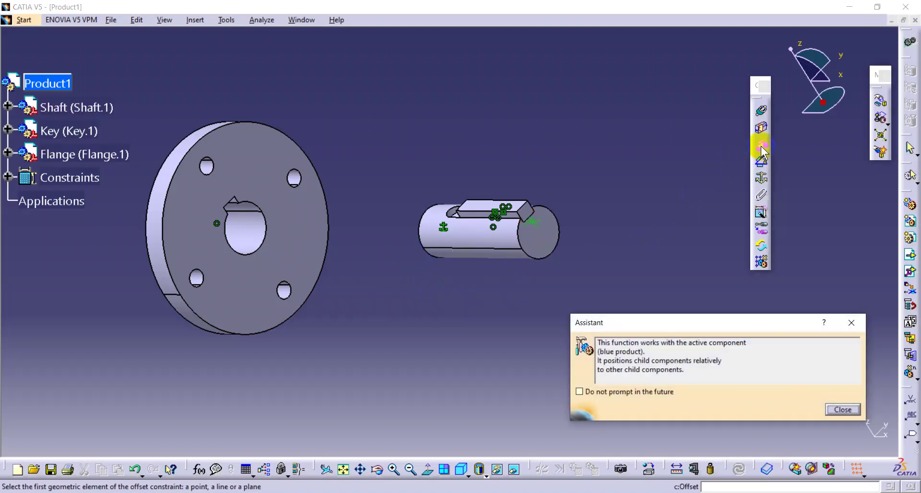
click(544, 247)
click(310, 259)
middle_drag(424, 294, 525, 154)
Increase the shaft-to-flange offset in 1 mm increments to -205.231 mm.
click(729, 411)
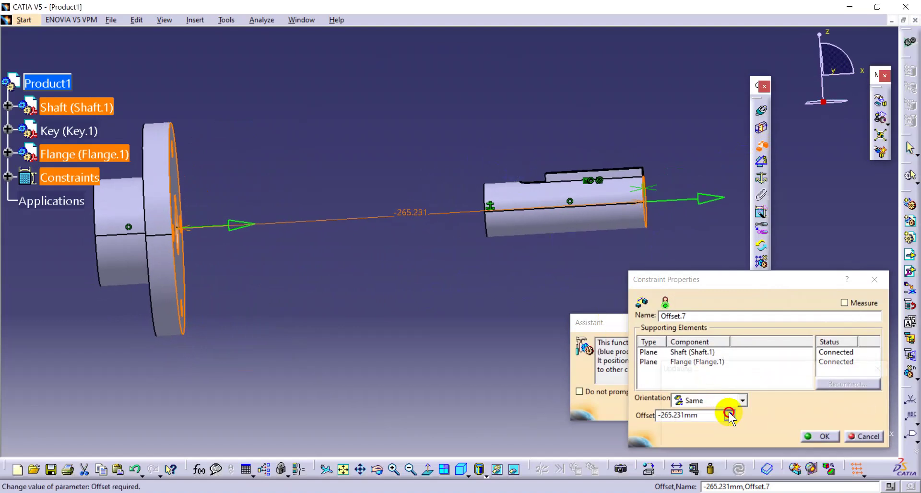
click(729, 411)
click(729, 411)
click(729, 412)
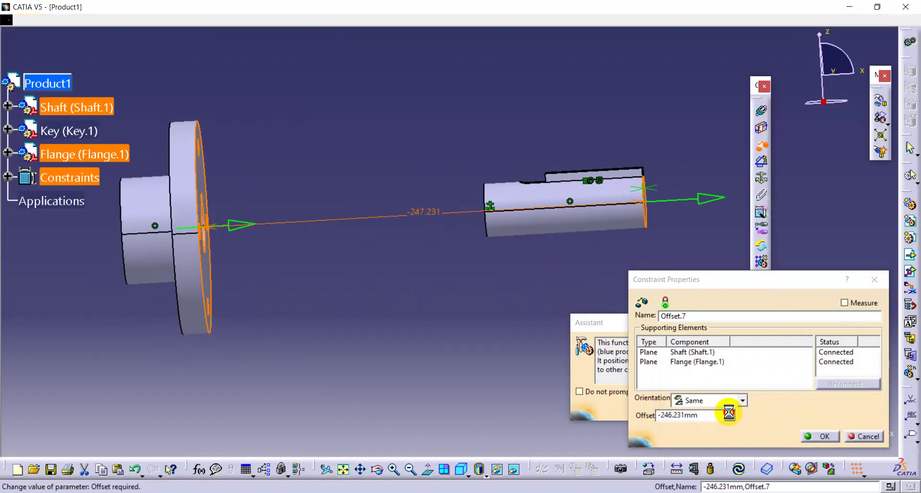
click(729, 411)
click(729, 412)
click(729, 411)
click(729, 412)
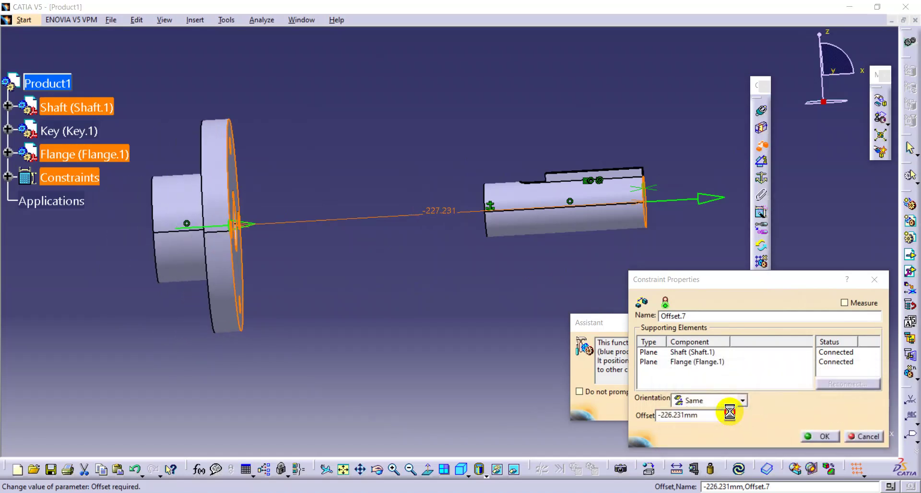
click(729, 412)
click(729, 412)
click(729, 412)
click(730, 412)
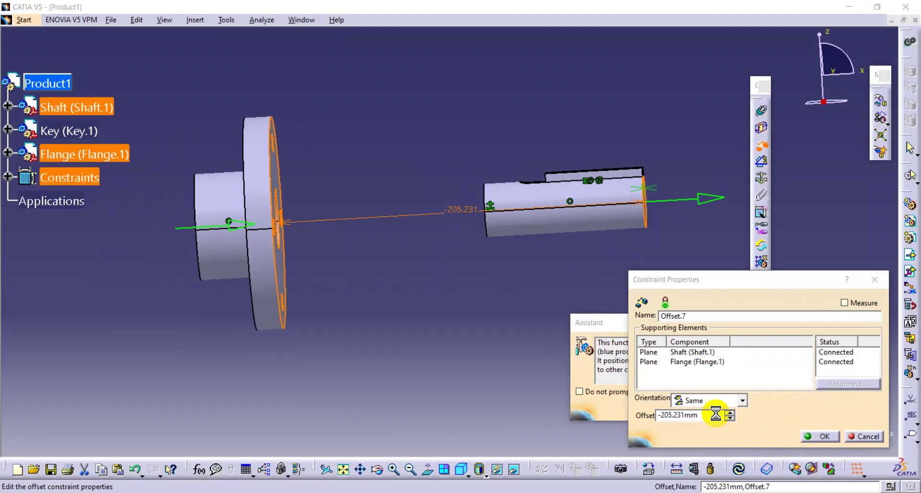
Try a 0 mm offset between the shaft's end face and the flange's flat face, and examine how the two faces line up.
drag(706, 416, 630, 410)
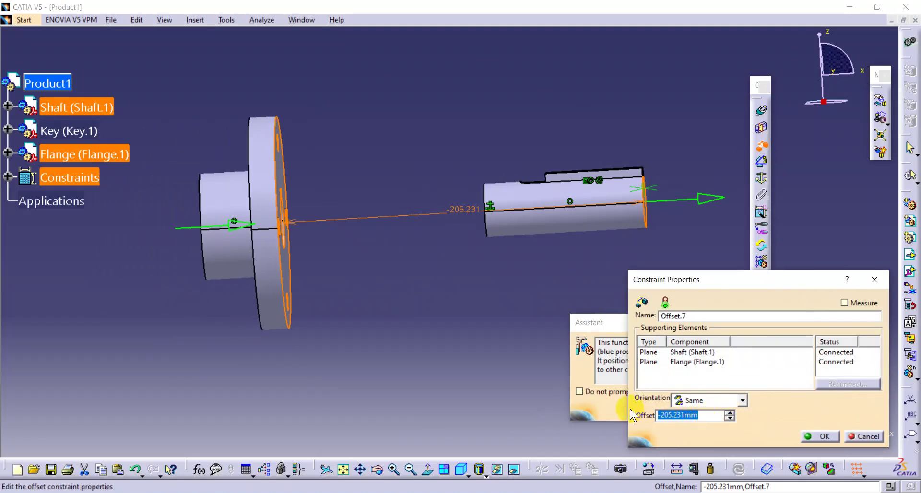
text(0)
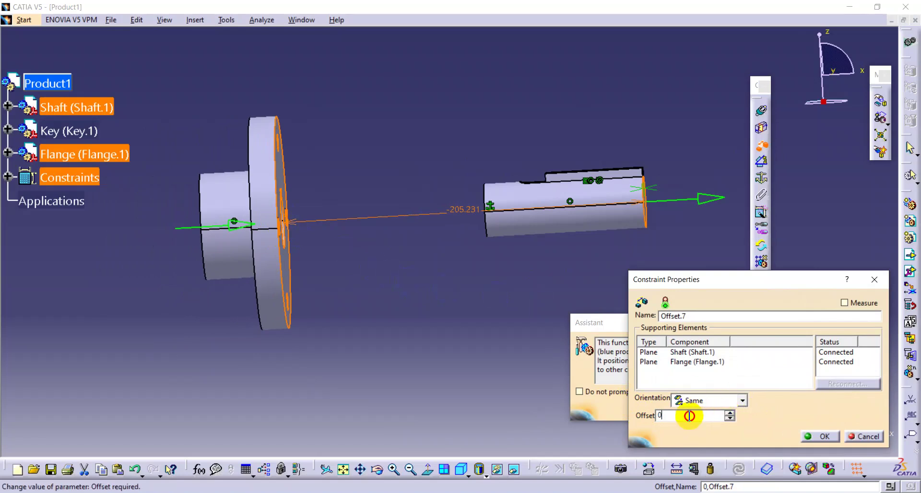
click(730, 412)
click(729, 412)
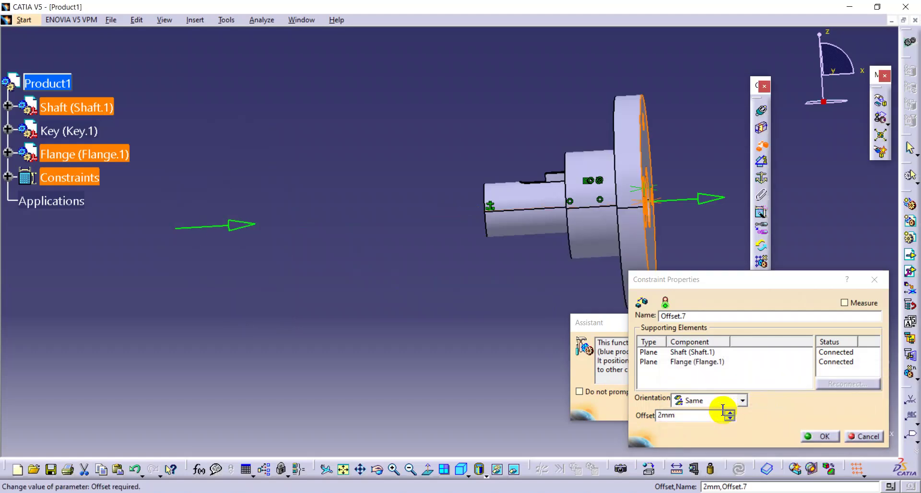
click(729, 418)
click(729, 417)
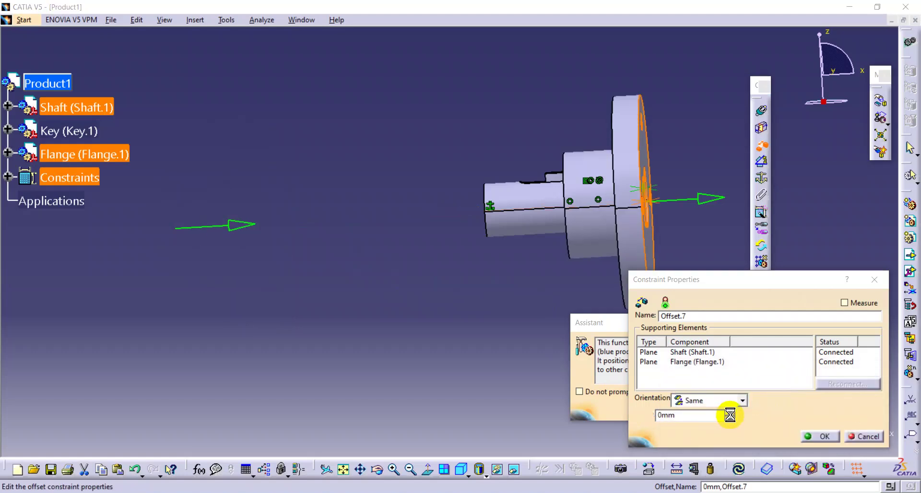
middle_drag(571, 253, 361, 272)
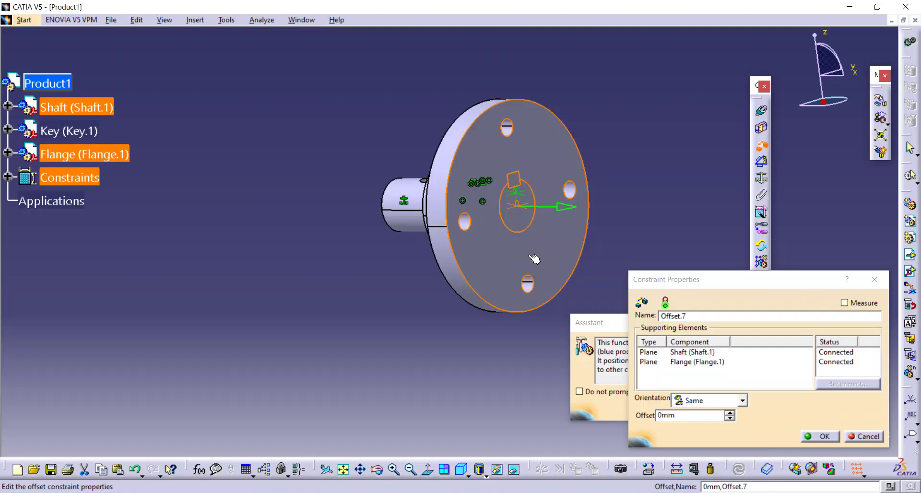
middle_drag(611, 234, 635, 220)
Set the shaft-to-flange offset to 2.5 mm and accept the constraint.
click(681, 415)
text(2.5)
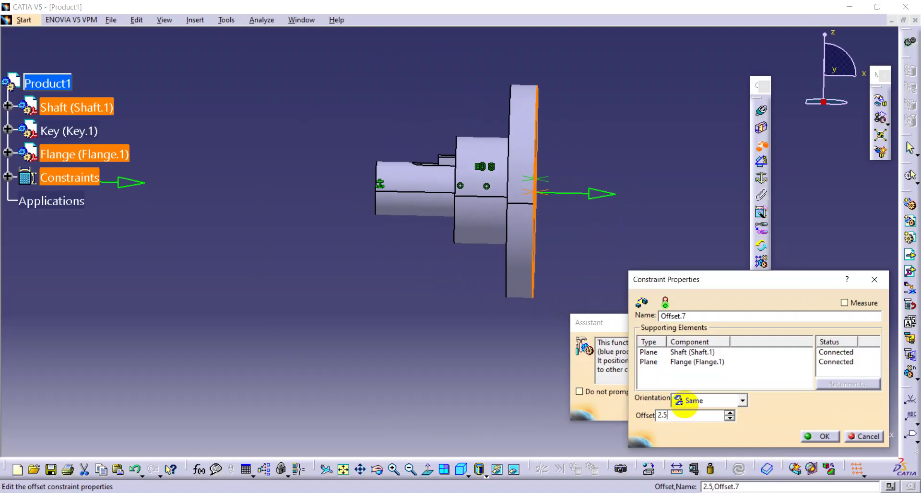
key(Return)
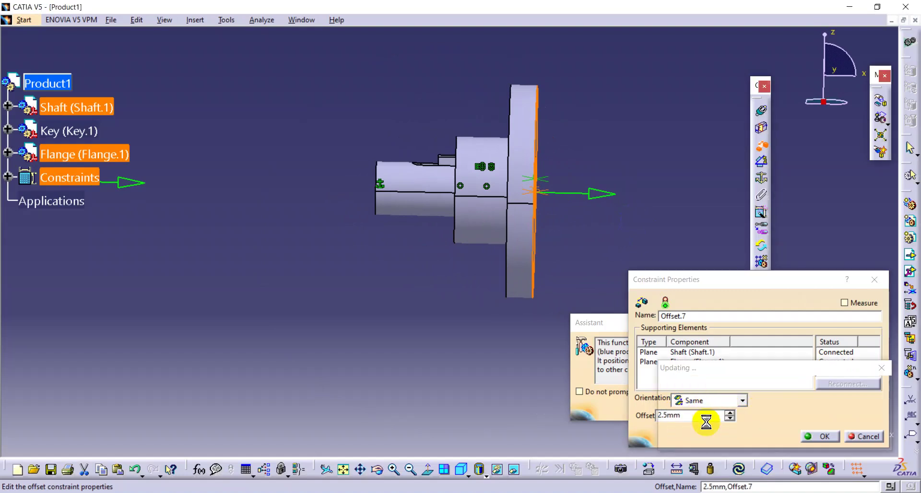
middle_drag(592, 243, 420, 245)
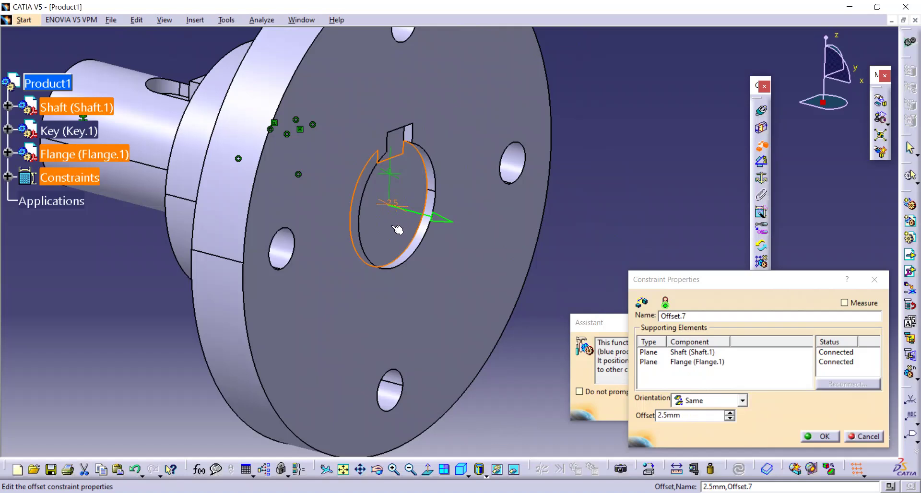
click(818, 436)
Examine the coupling from both ends, checking the key's position in the shaft slot and its fit in the flange keyway.
middle_drag(599, 284, 586, 234)
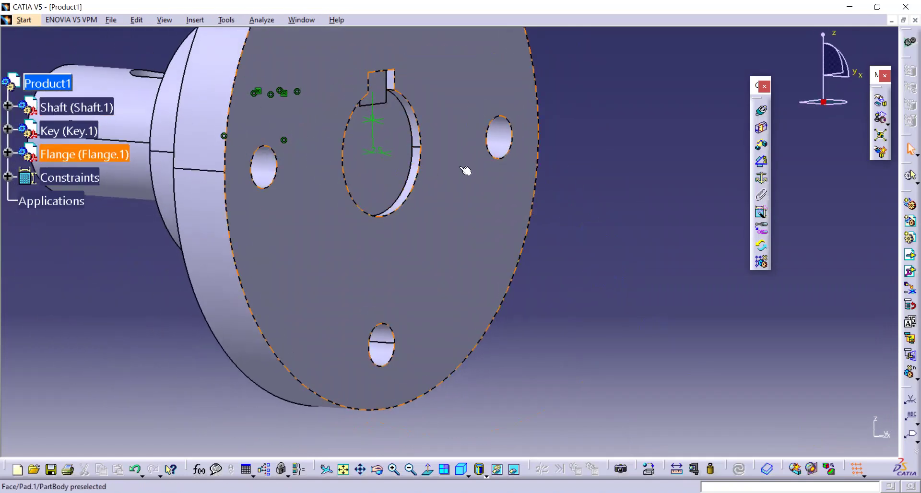
middle_drag(536, 216, 554, 293)
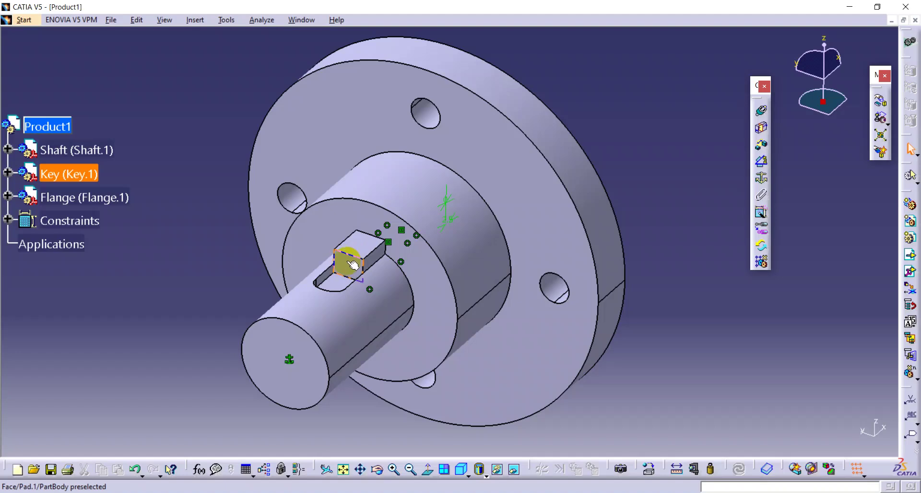
middle_drag(360, 298, 464, 218)
middle_drag(441, 253, 470, 280)
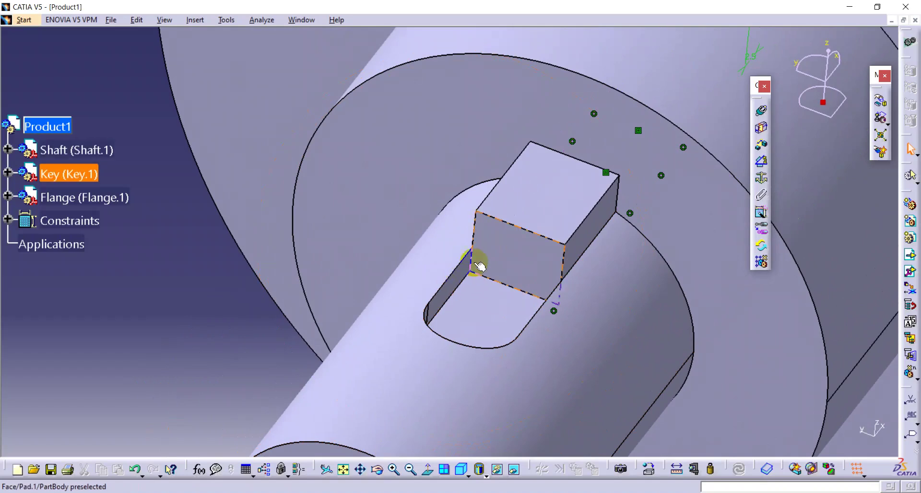
middle_drag(528, 302, 662, 323)
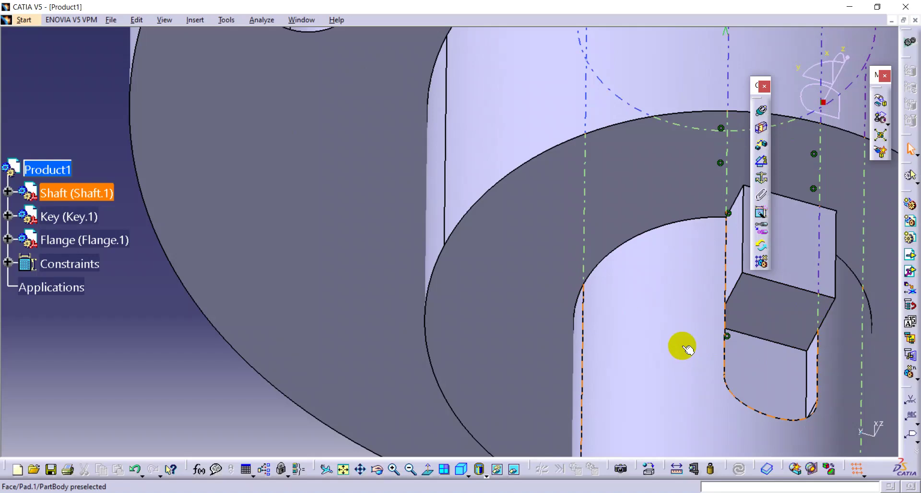
middle_drag(652, 339, 485, 242)
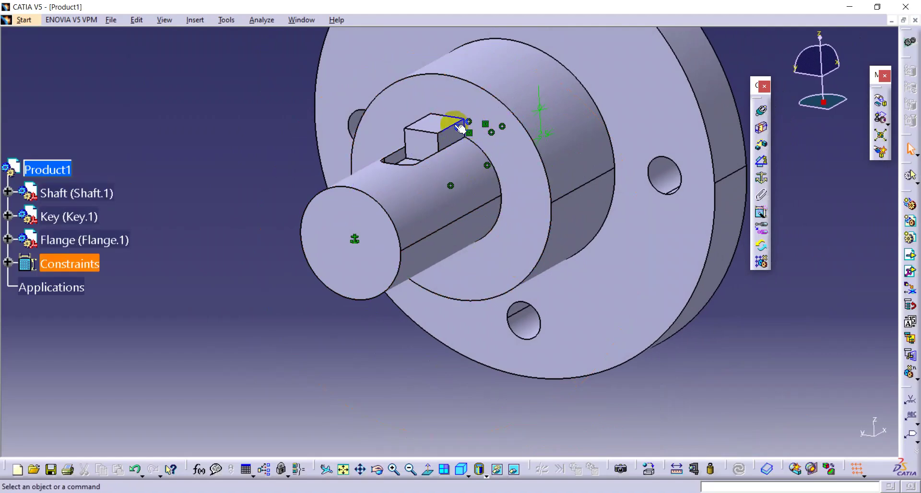
middle_drag(578, 179, 609, 156)
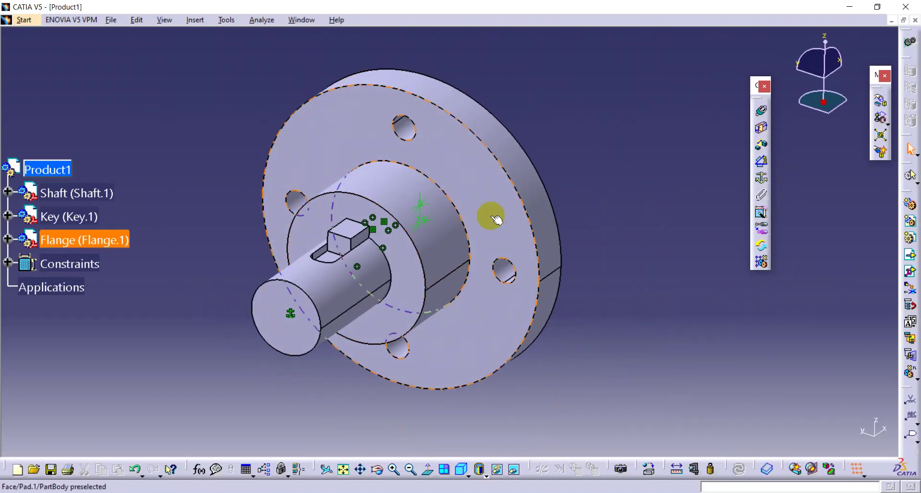
middle_drag(621, 102, 536, 188)
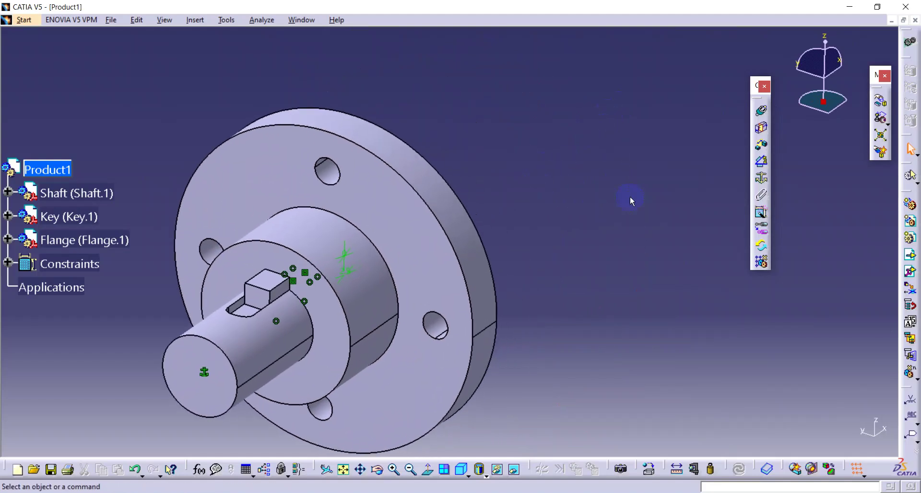
click(880, 101)
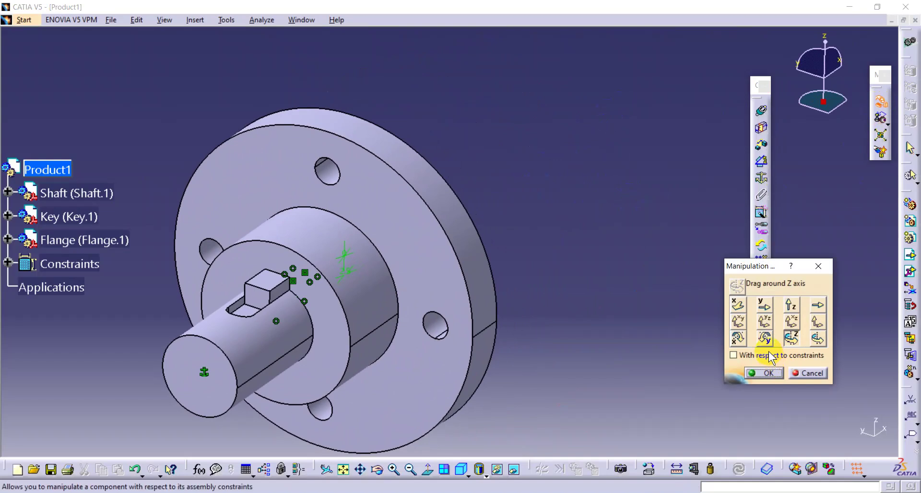
drag(391, 238, 464, 256)
middle_drag(464, 256, 493, 212)
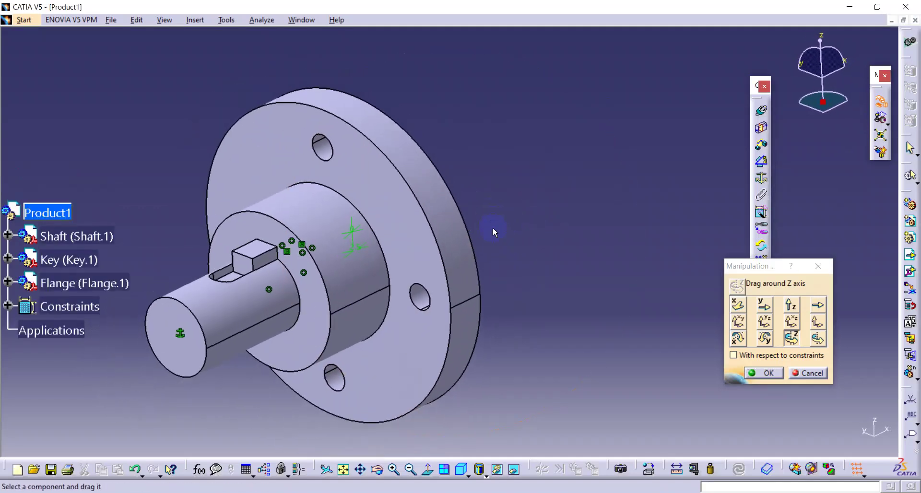
drag(415, 263, 641, 187)
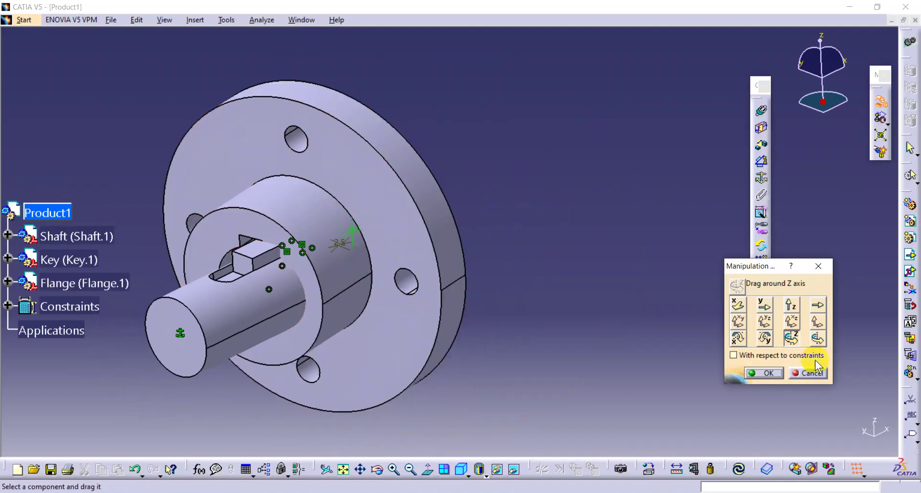
click(809, 372)
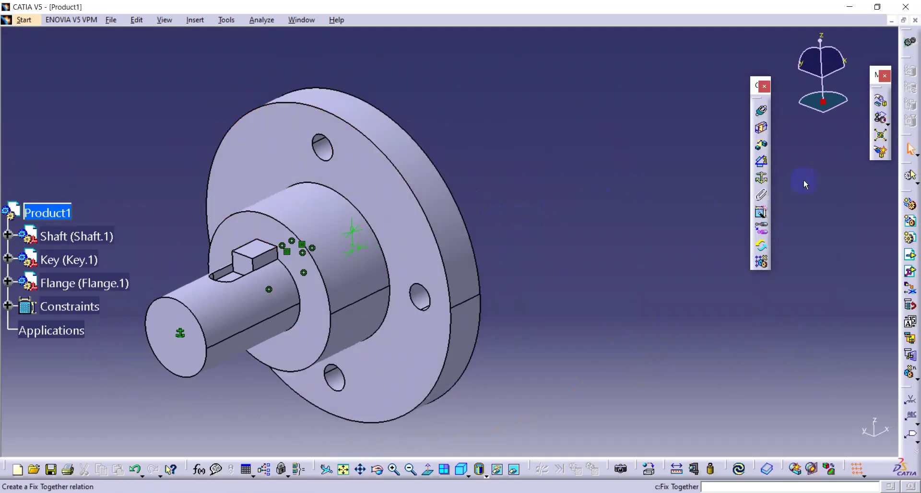
Move the flange along the X axis away from the shaft to expose its bore and keyway.
click(881, 101)
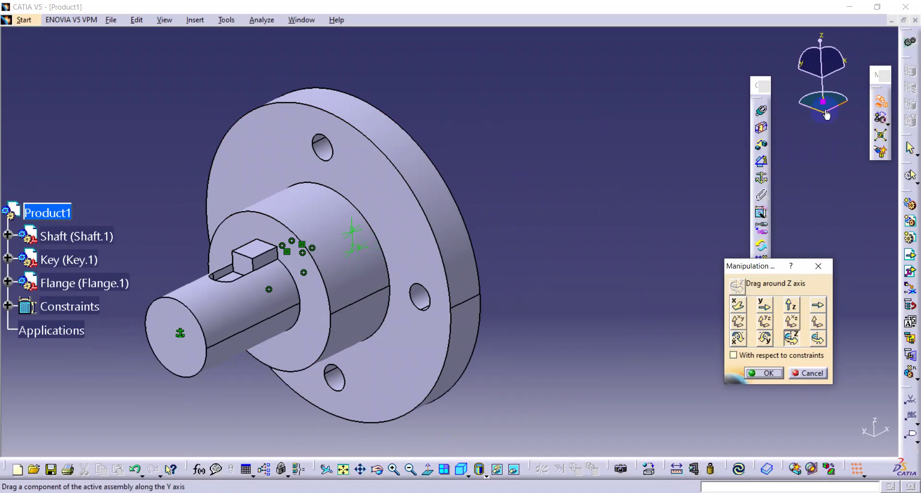
click(738, 313)
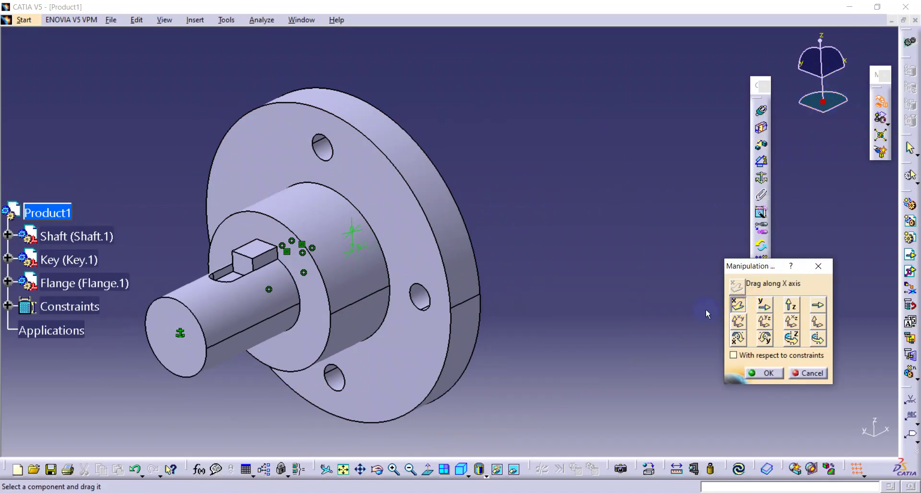
drag(411, 329, 600, 233)
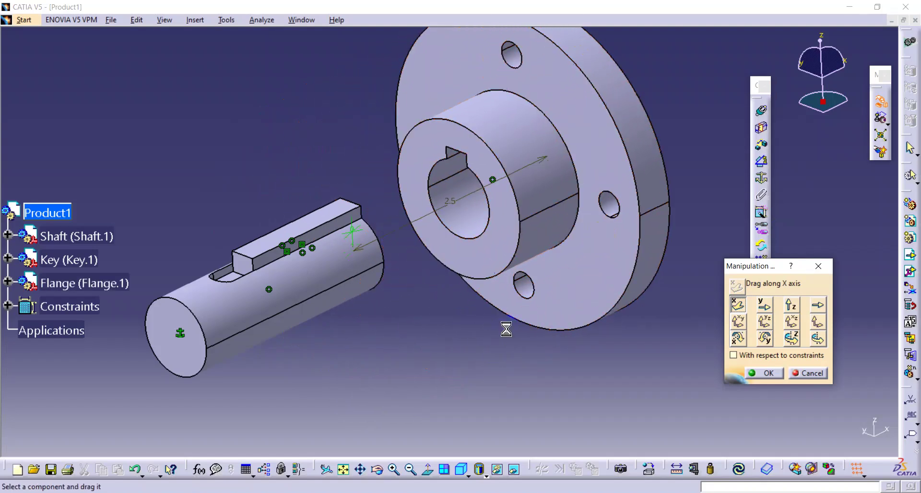
click(766, 373)
middle_drag(398, 292, 420, 285)
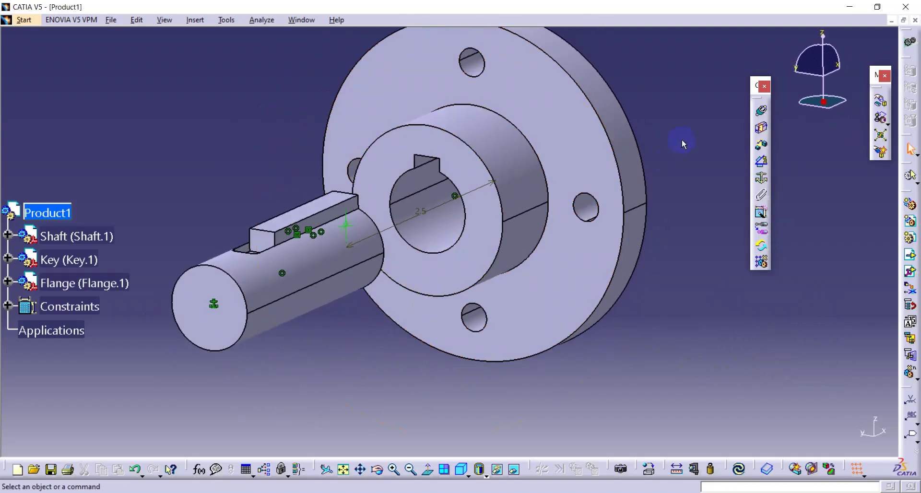
Add a coincidence constraint between the key's side face and the matching side of the flange's keyway, and update the assembly.
click(761, 110)
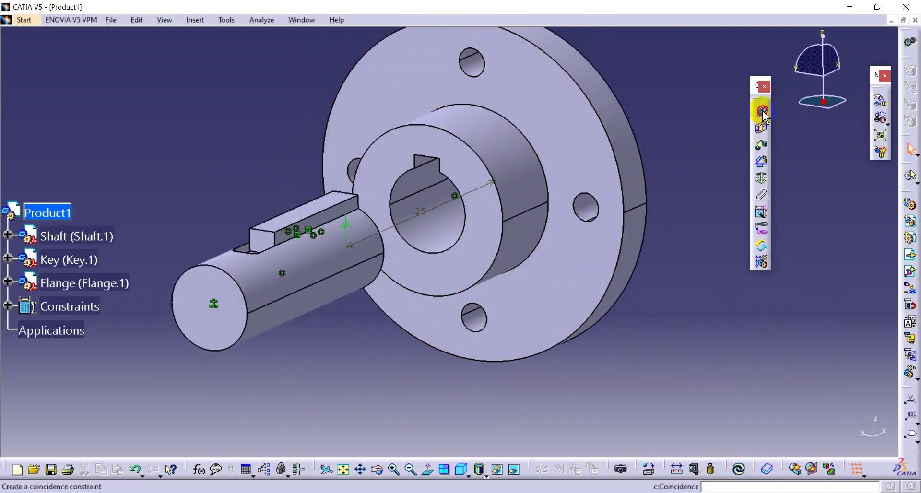
click(343, 205)
middle_drag(369, 316, 550, 158)
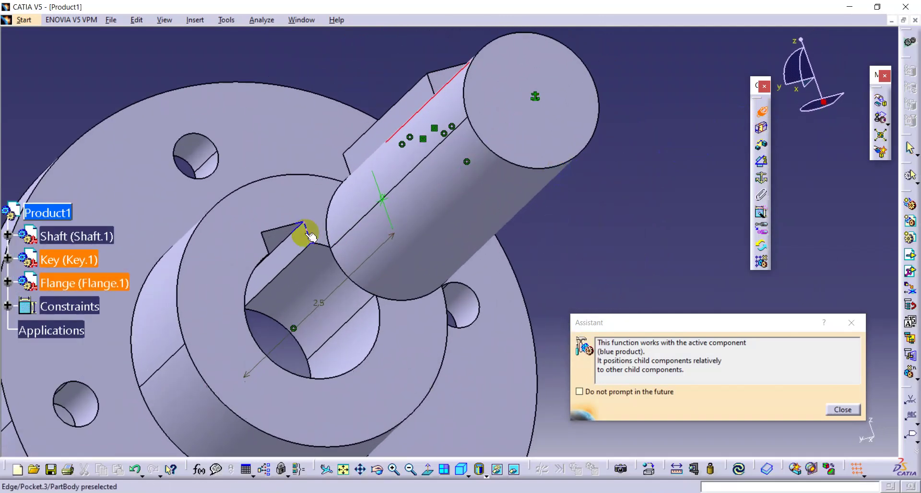
click(298, 236)
middle_drag(296, 236, 496, 236)
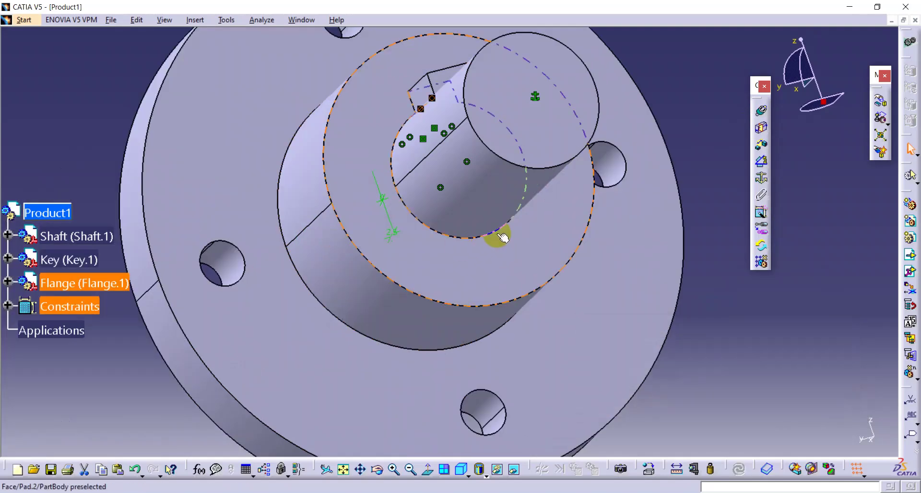
Examine how the key sits in the flange's keyway and how the flange is positioned on the shaft.
middle_drag(605, 172, 479, 335)
middle_drag(370, 304, 567, 230)
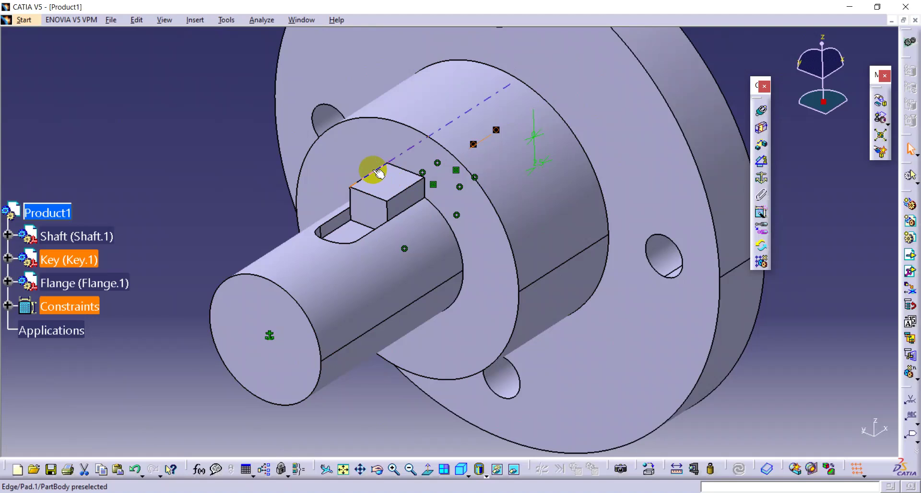
click(379, 172)
click(245, 190)
middle_drag(278, 151, 306, 314)
scroll(353, 208, up, 1)
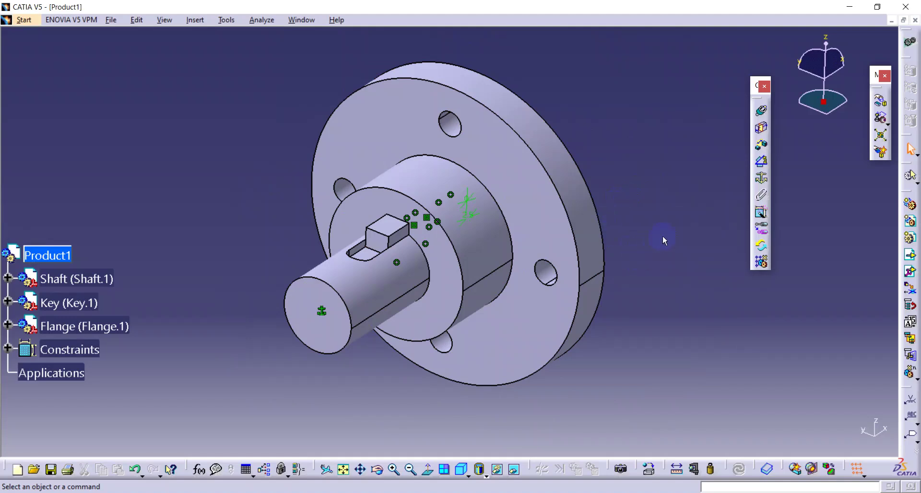
mouse_move(668, 265)
middle_down()
mouse_move(629, 282)
mouse_move(496, 296)
mouse_move(597, 253)
mouse_move(602, 271)
mouse_move(590, 269)
mouse_move(558, 211)
mouse_move(675, 250)
middle_up()
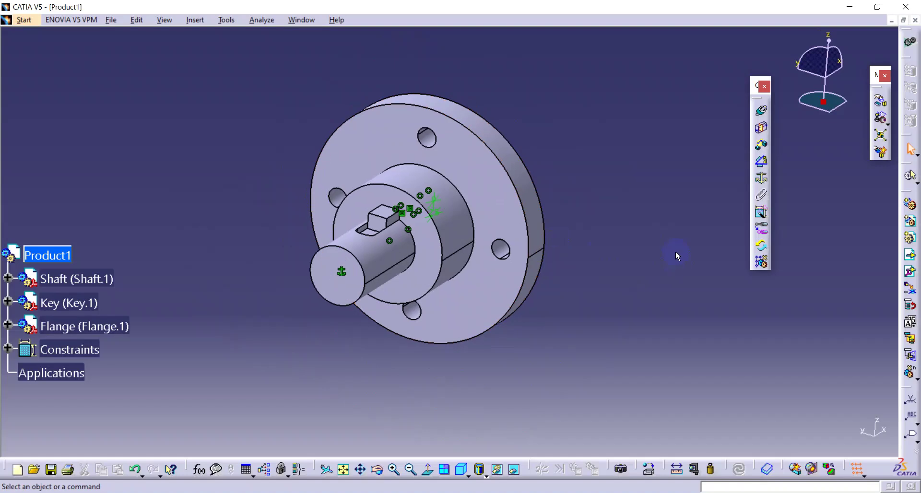
Insert a second Flange component into Product1 from the Flanged Coupling Assembly folder.
click(908, 256)
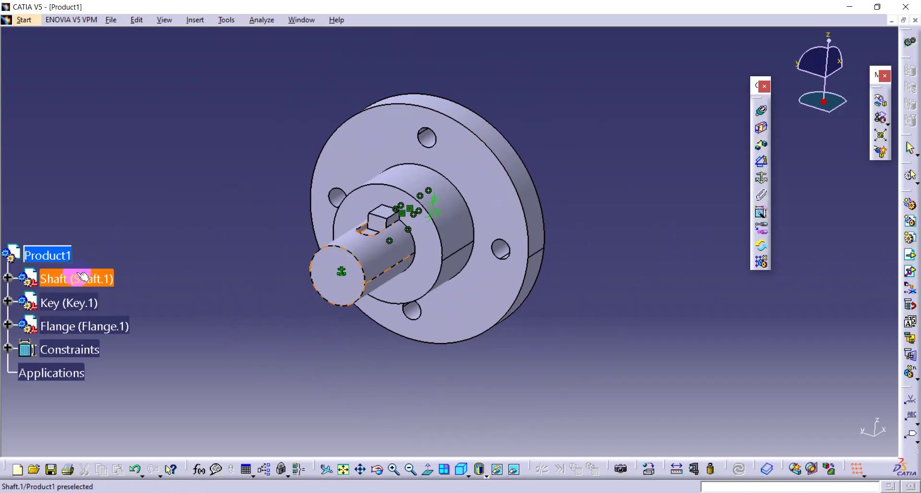
click(54, 260)
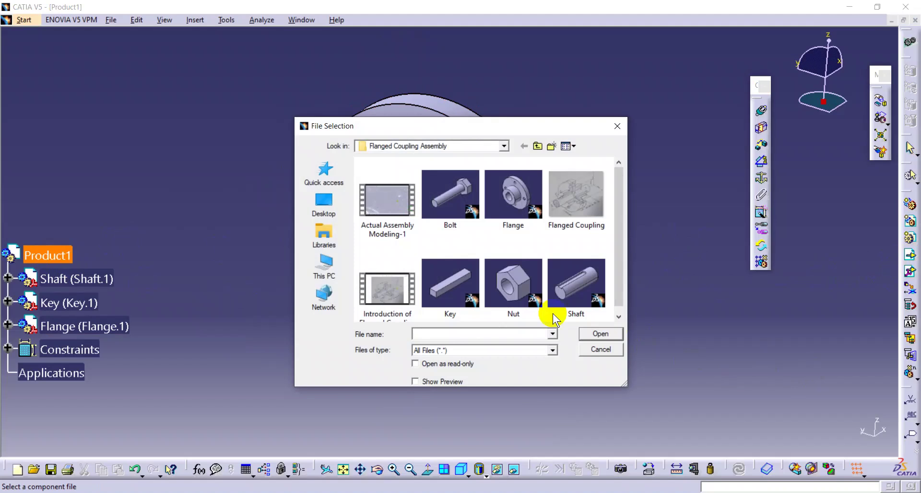
click(512, 197)
click(595, 334)
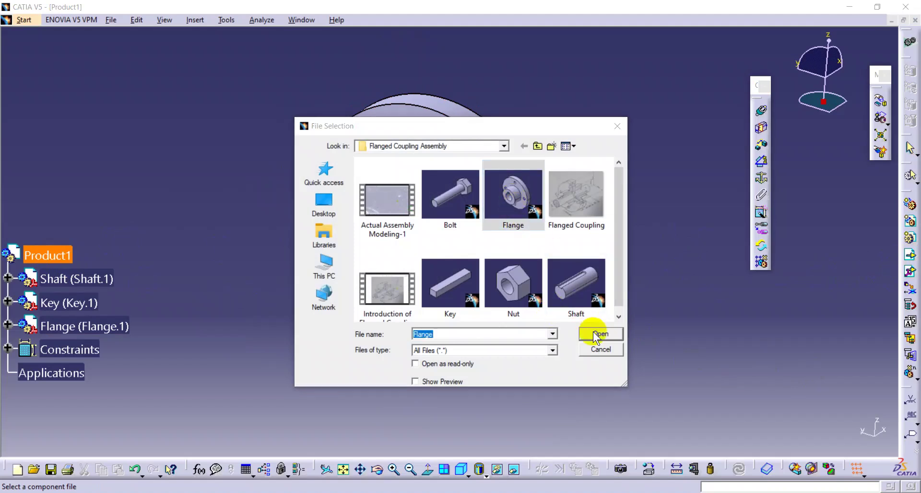
middle_drag(580, 317, 554, 293)
click(557, 276)
Move the second flange along the X axis away from the first flange and shaft.
middle_drag(399, 296, 512, 320)
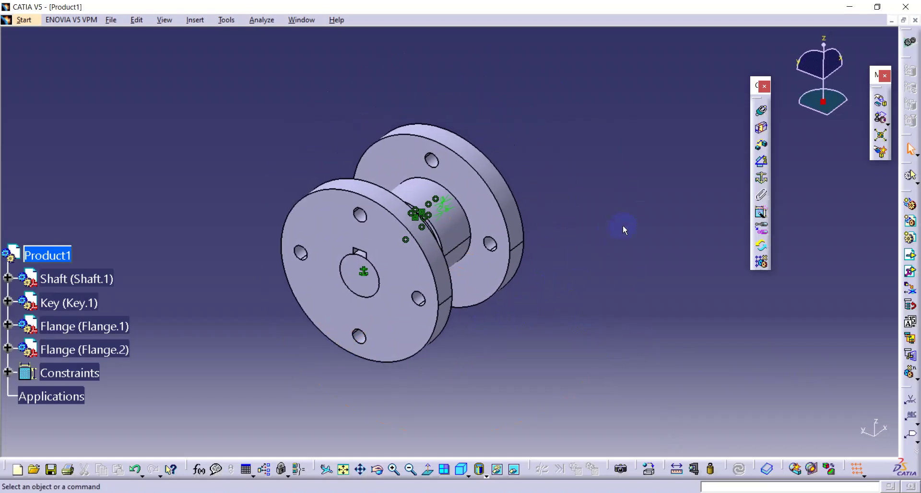
click(880, 100)
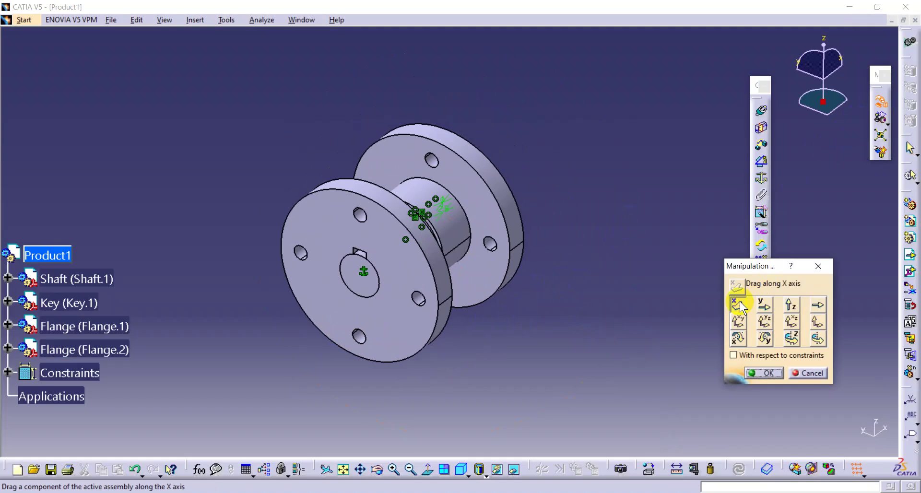
drag(448, 304, 643, 199)
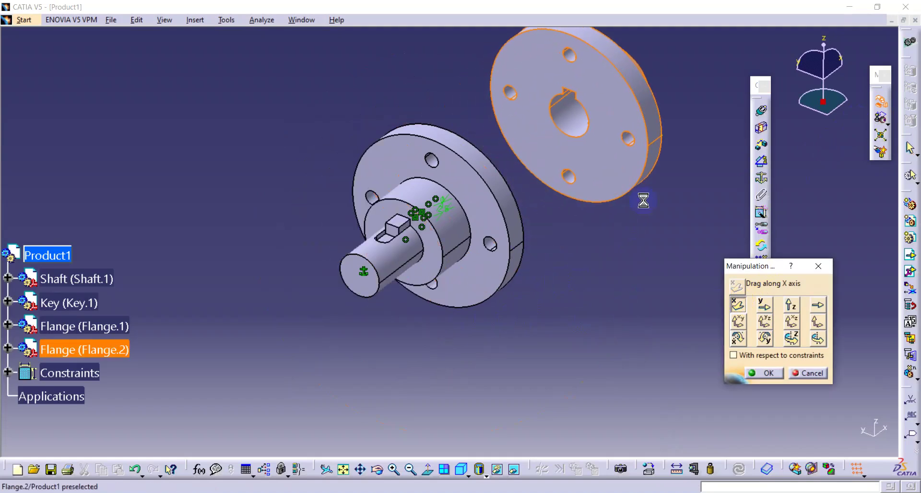
click(751, 373)
middle_drag(599, 326, 544, 315)
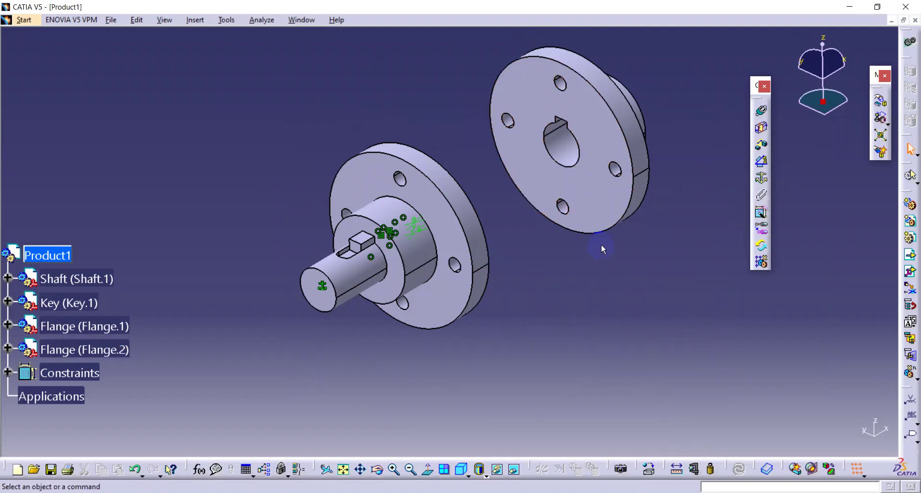
Add a coincidence constraint between the centre axes of the first and second flanges.
click(761, 112)
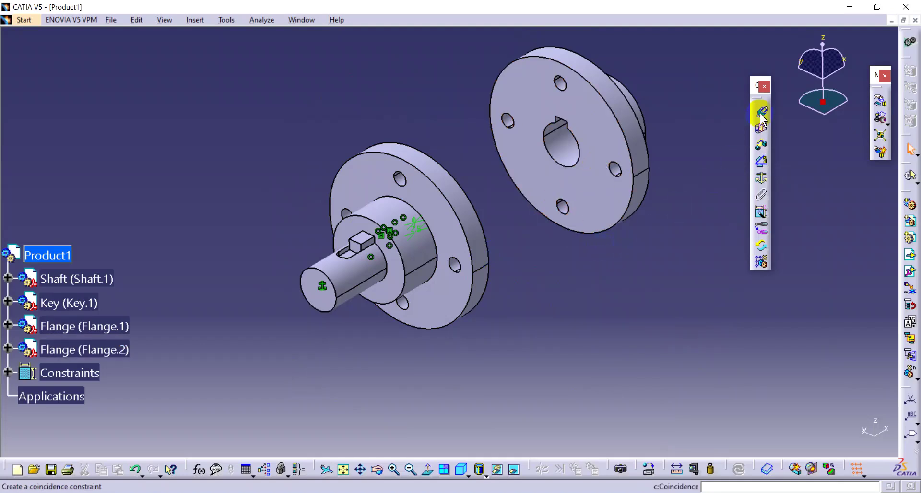
middle_drag(568, 207, 315, 161)
middle_drag(433, 209, 512, 301)
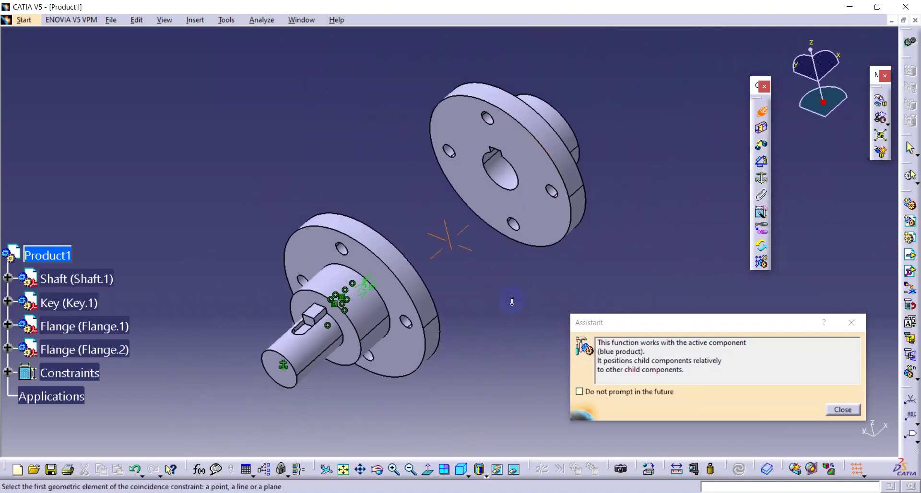
click(372, 322)
middle_drag(372, 321, 602, 261)
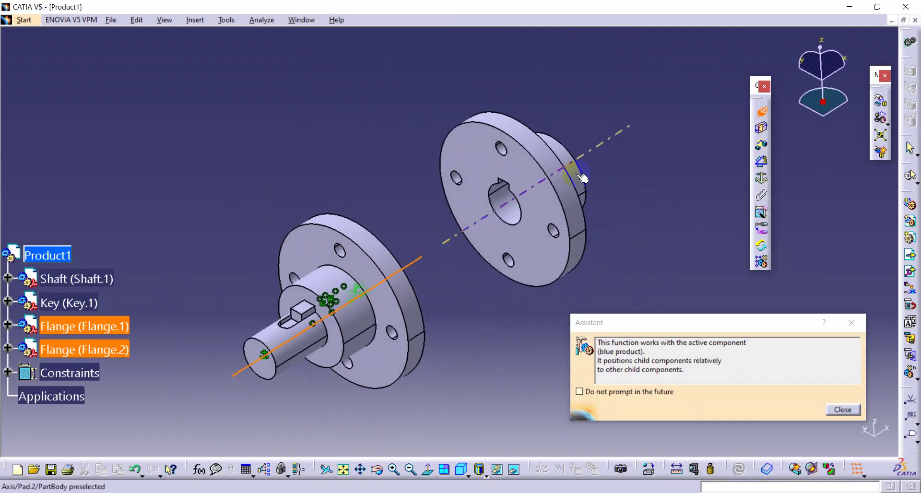
click(538, 180)
middle_drag(508, 295, 364, 367)
middle_drag(612, 290, 584, 276)
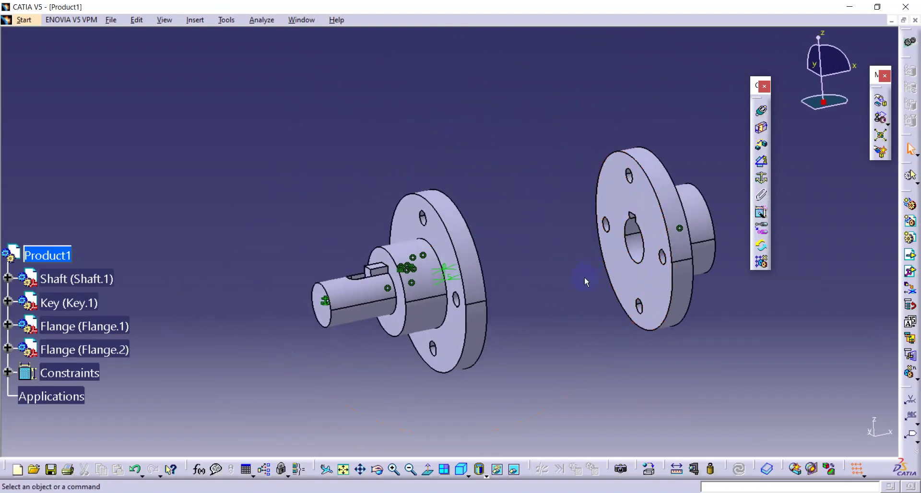
Insert a second Shaft component into Product1 from the Flanged Coupling Assembly folder.
middle_drag(570, 317, 551, 332)
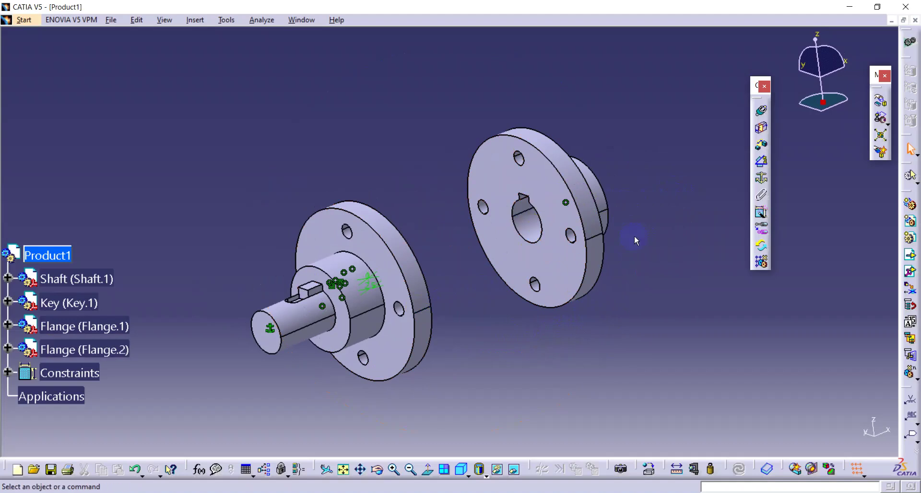
middle_drag(640, 231, 621, 251)
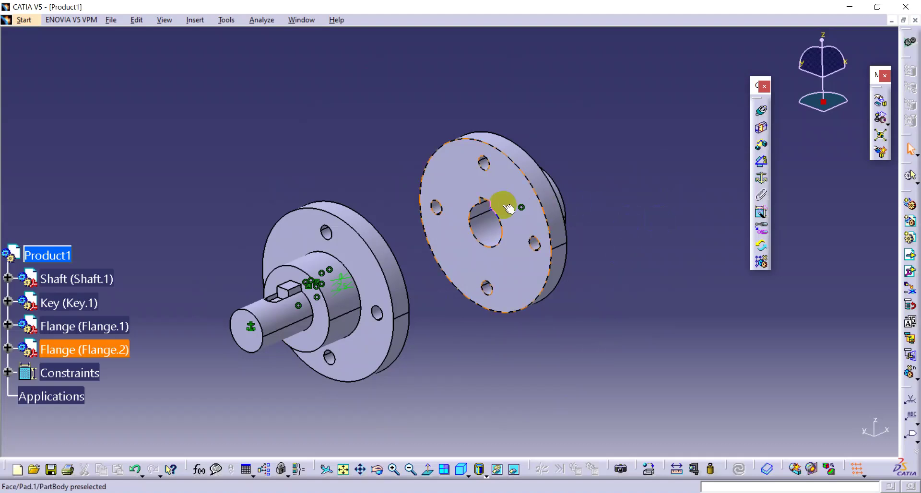
middle_drag(514, 306, 374, 315)
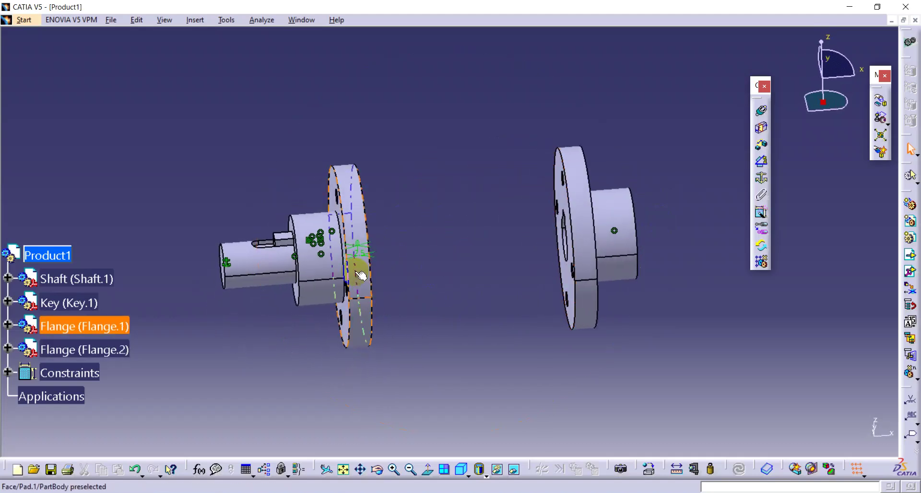
mouse_move(491, 336)
middle_down()
mouse_move(605, 324)
mouse_move(574, 311)
mouse_move(506, 331)
middle_up()
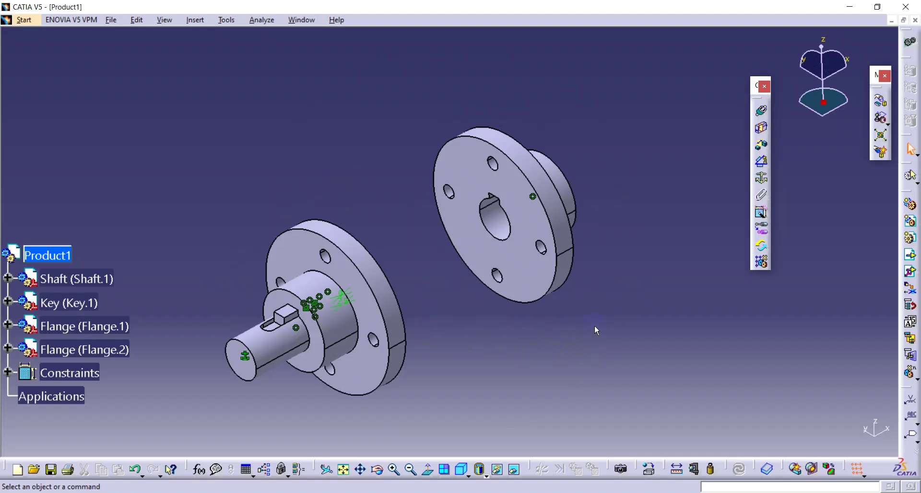
click(910, 254)
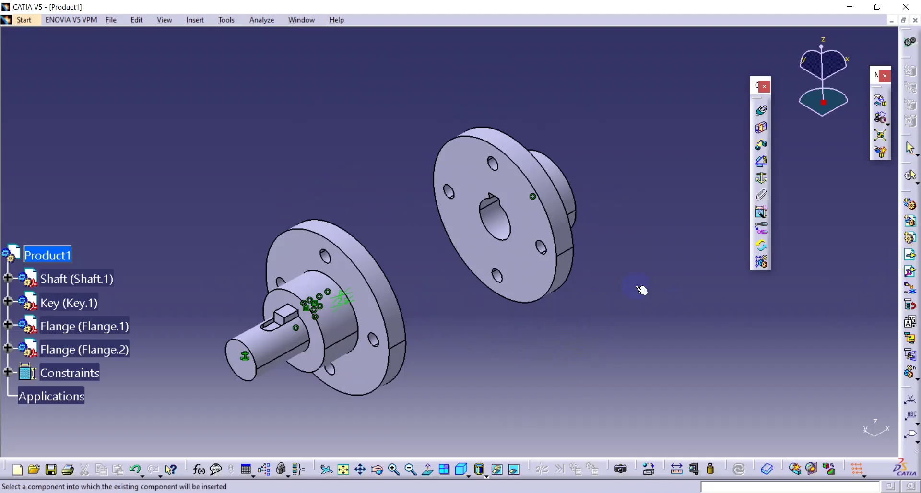
click(60, 254)
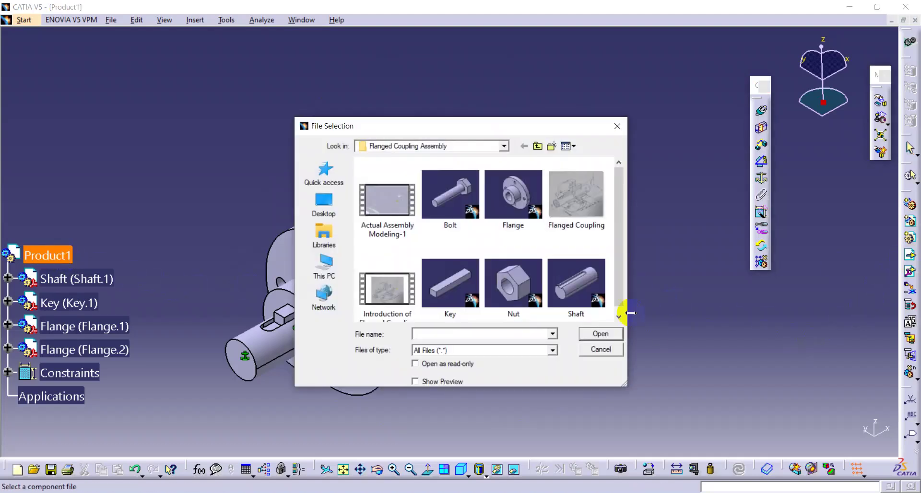
click(578, 293)
click(605, 333)
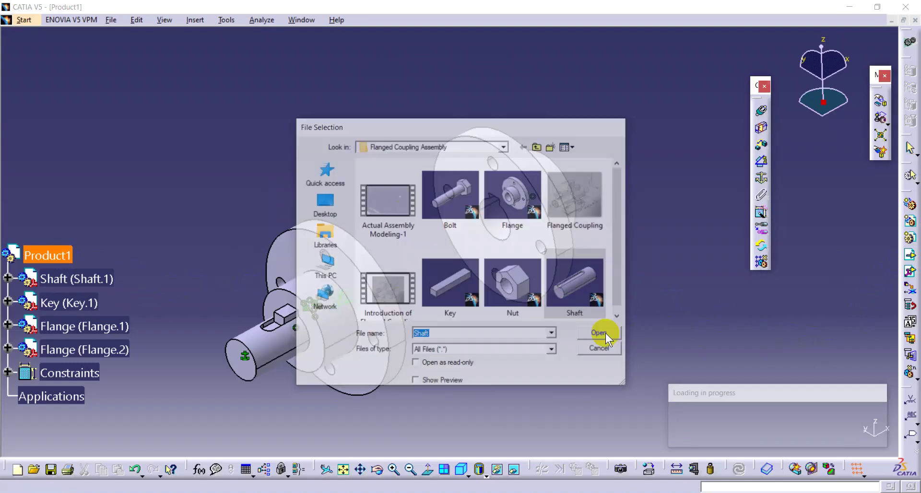
middle_drag(529, 303, 489, 284)
middle_drag(514, 253, 430, 341)
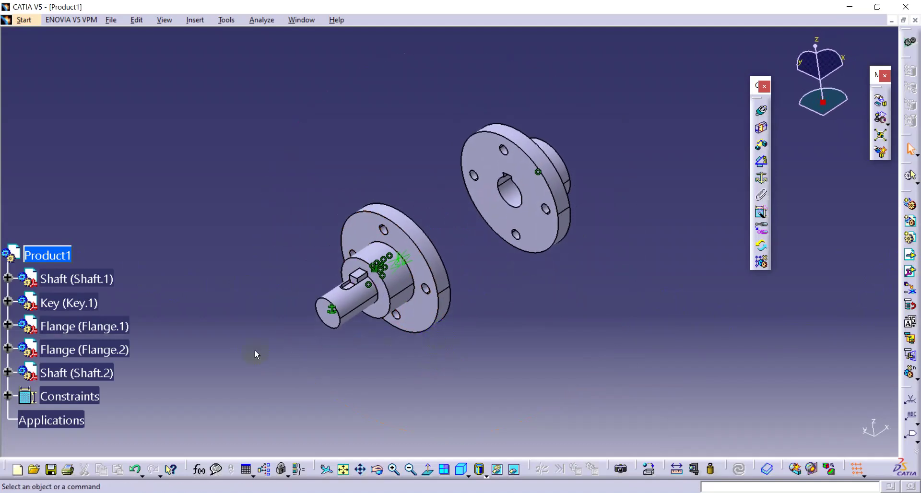
middle_drag(490, 290, 503, 250)
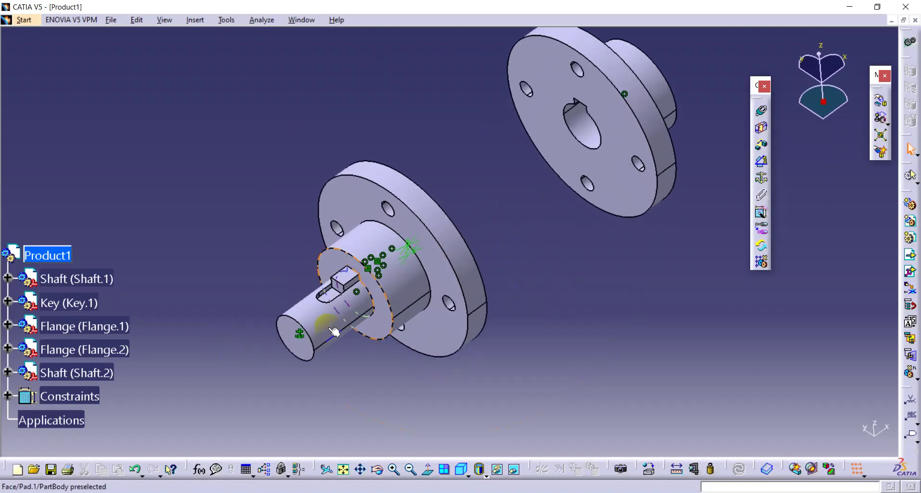
click(62, 374)
click(571, 305)
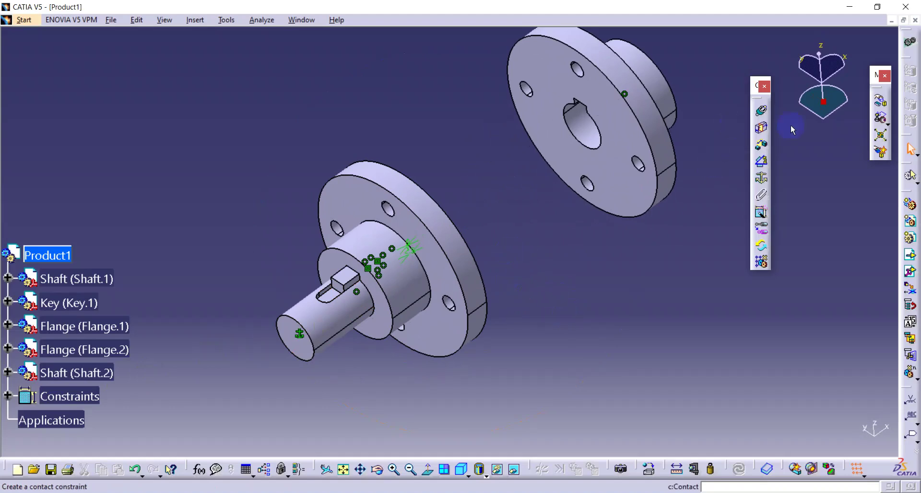
click(880, 100)
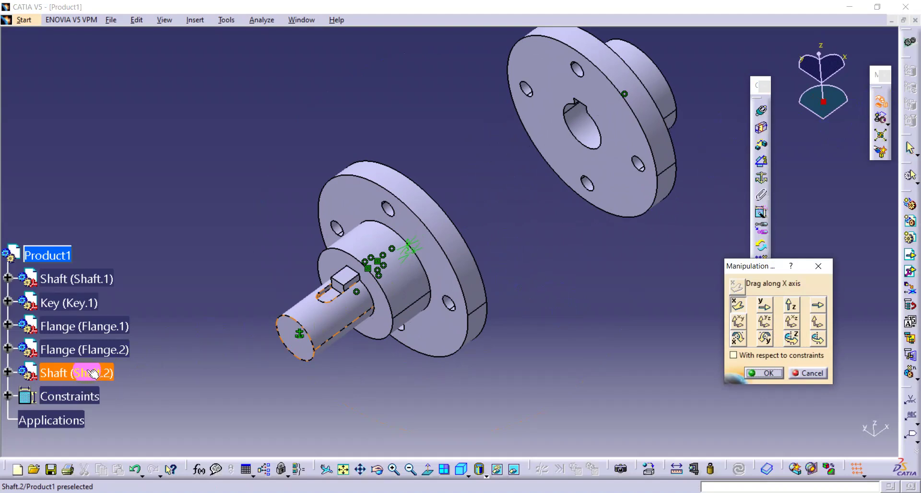
drag(92, 374, 88, 367)
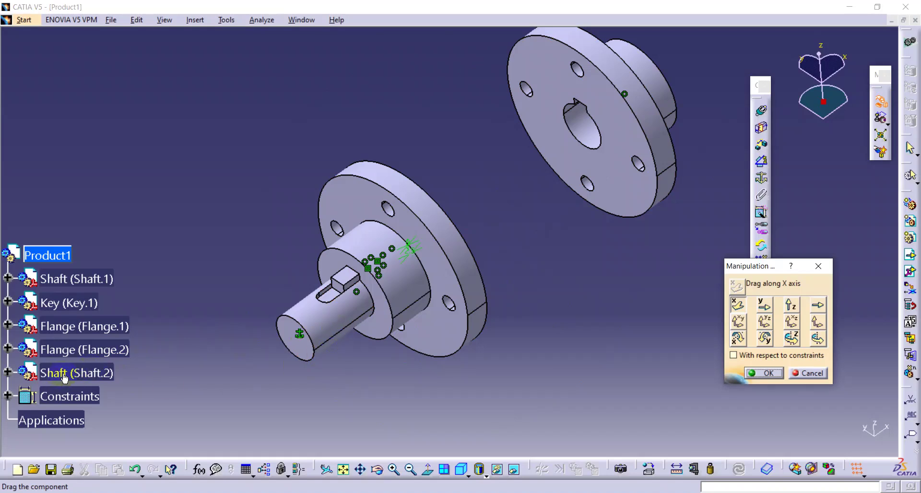
drag(335, 314, 518, 221)
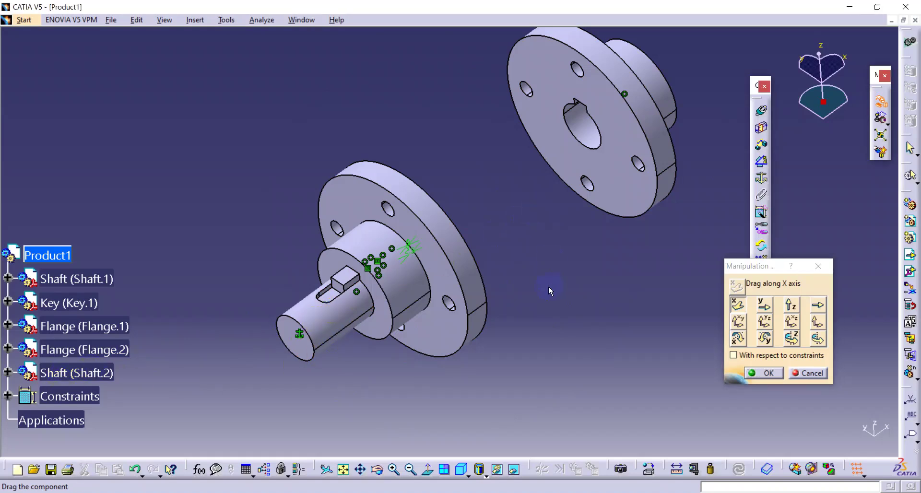
click(809, 373)
middle_drag(443, 346, 589, 317)
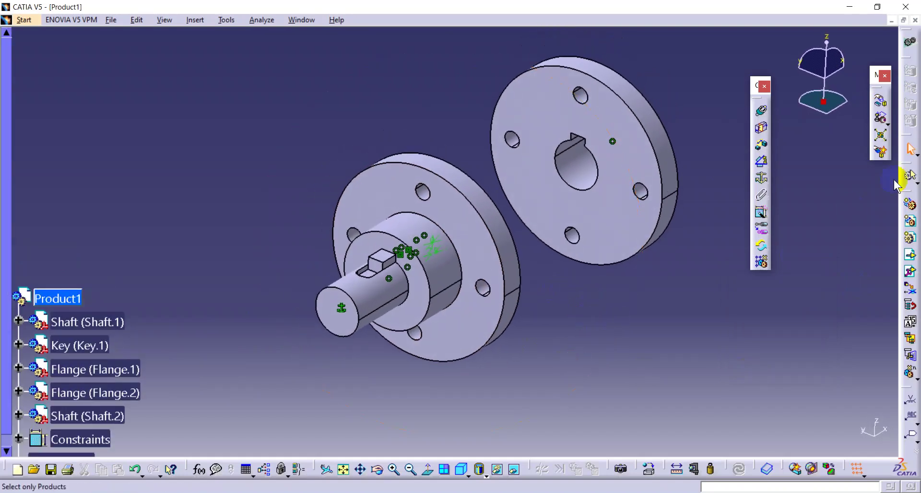
click(880, 101)
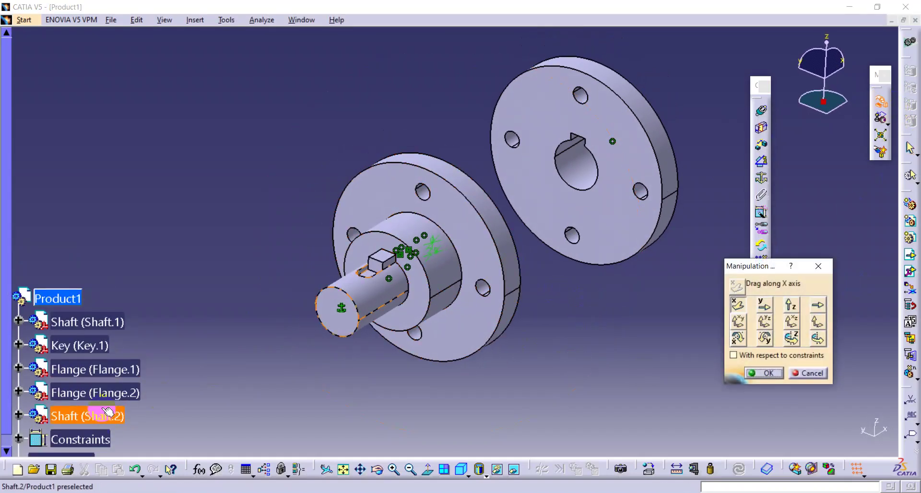
scroll(168, 350, down, 3)
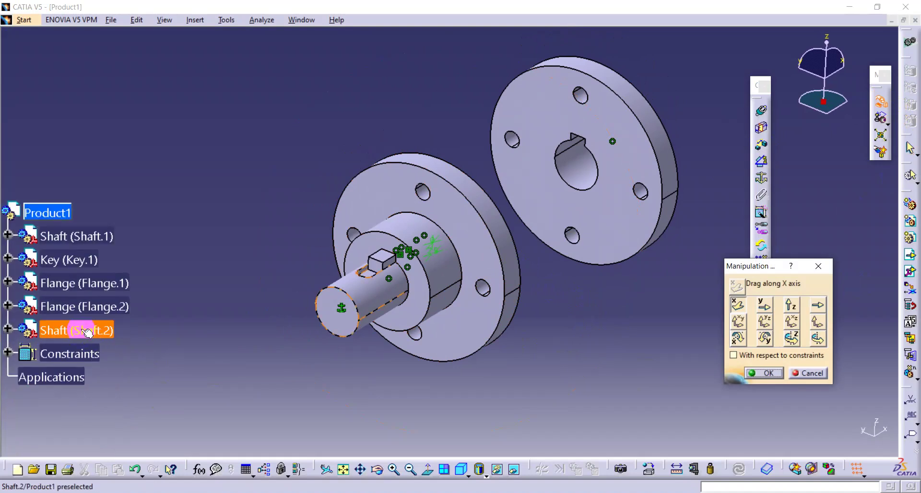
drag(79, 333, 77, 333)
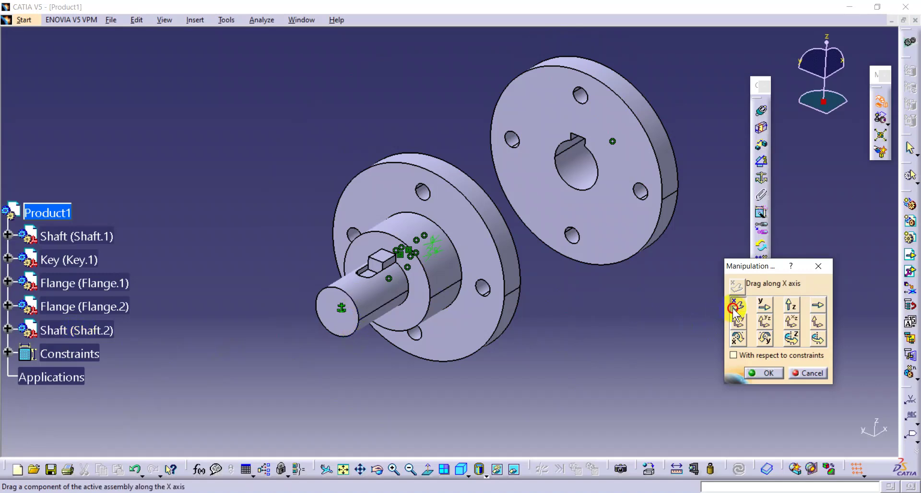
middle_drag(442, 311, 406, 332)
click(805, 374)
Move the second shaft along the X axis out of the first flange to beyond the second flange.
mouse_move(583, 326)
middle_down()
mouse_move(595, 315)
mouse_move(579, 331)
middle_up()
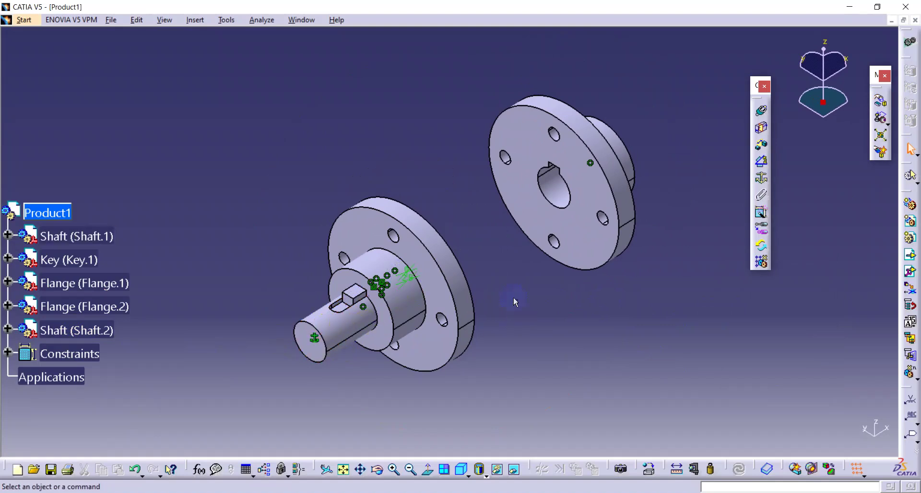
middle_drag(581, 298, 563, 293)
click(880, 101)
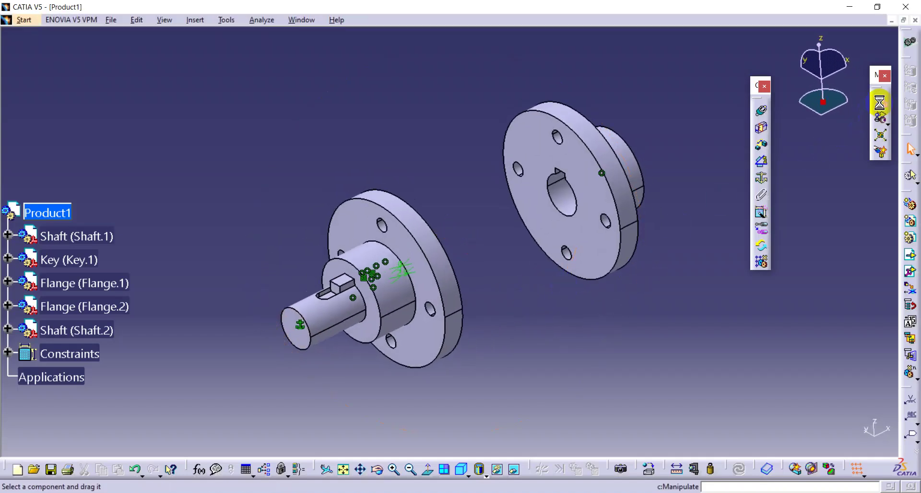
drag(321, 334, 693, 141)
middle_drag(641, 210, 537, 252)
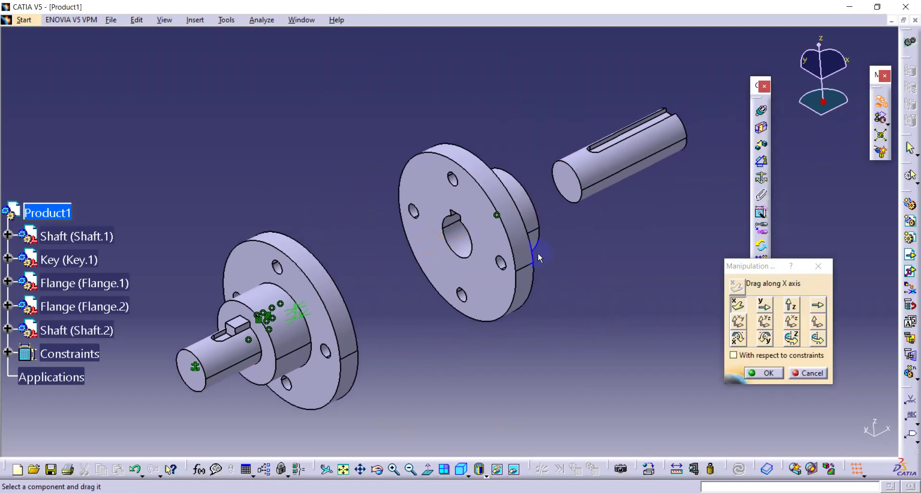
click(762, 370)
middle_drag(599, 280, 632, 311)
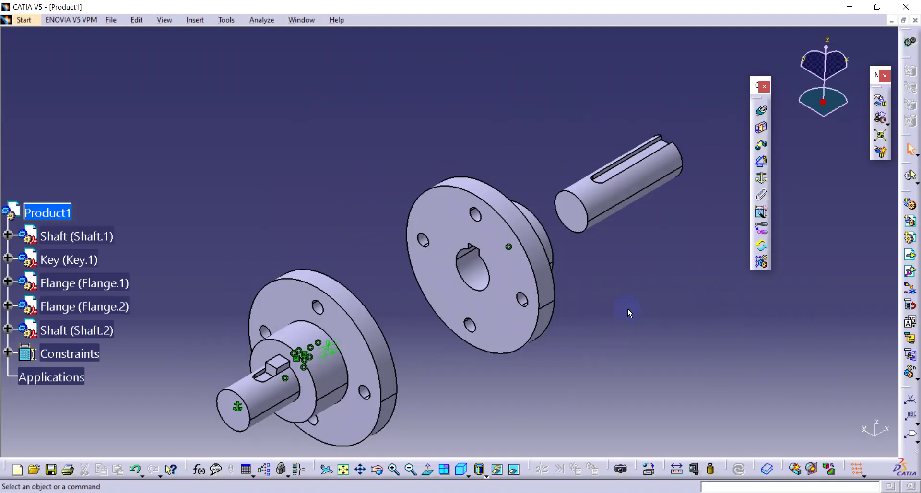
Rotate the second shaft about the Z axis so the open end of its keyway faces the flanges.
middle_drag(629, 263, 580, 214)
click(588, 276)
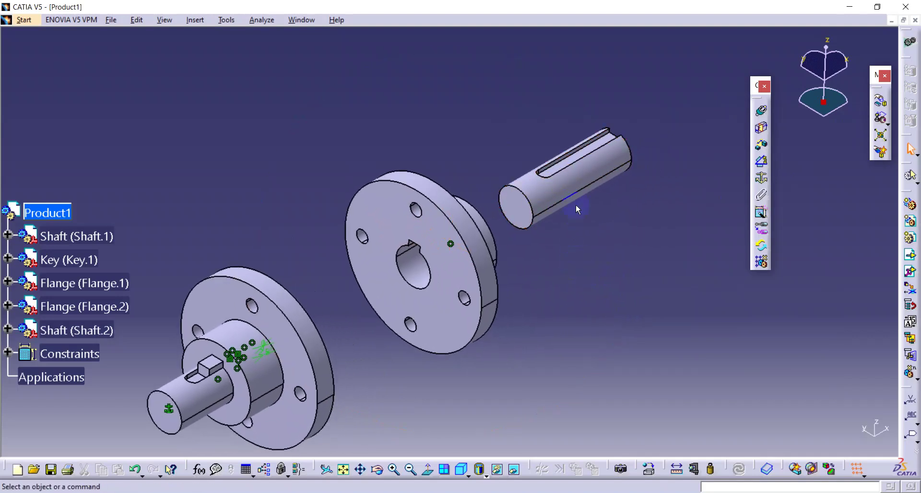
middle_drag(619, 197, 475, 252)
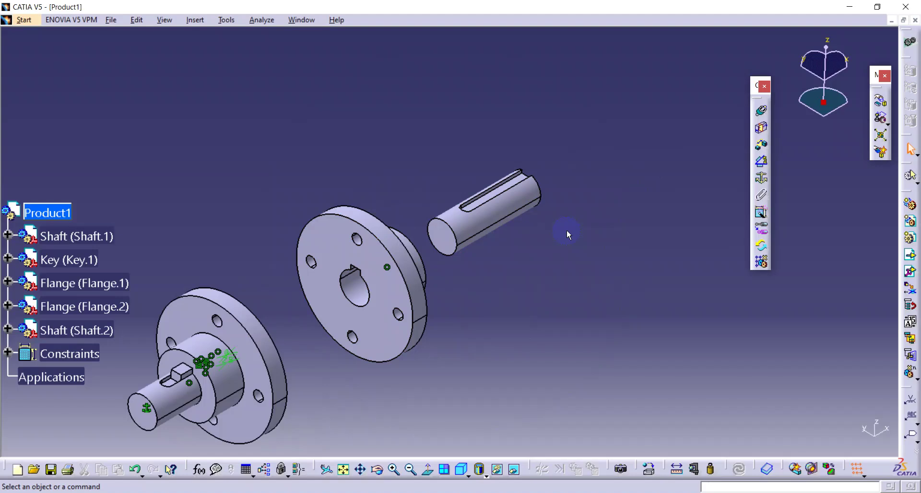
middle_drag(591, 212, 597, 225)
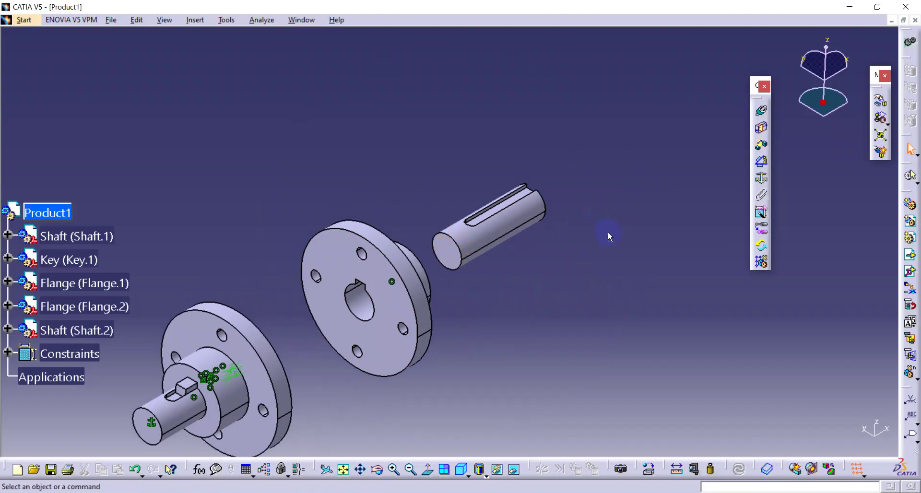
click(880, 101)
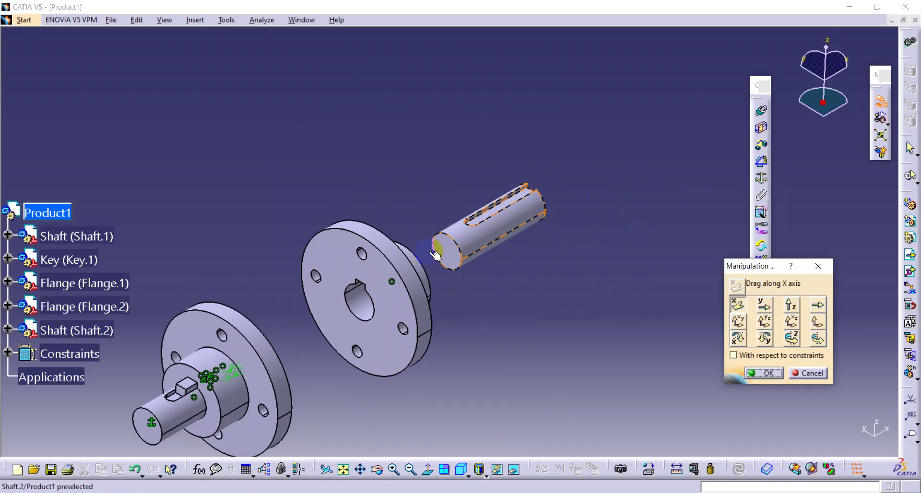
middle_drag(529, 257, 555, 240)
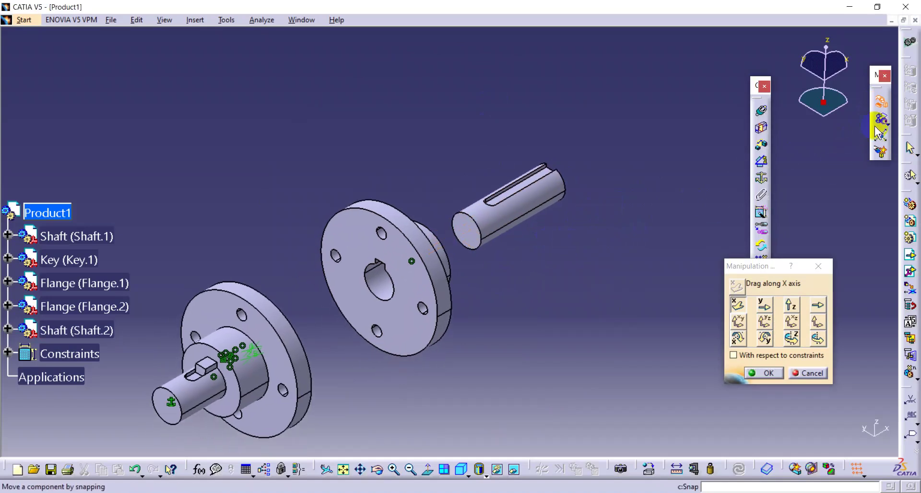
click(795, 307)
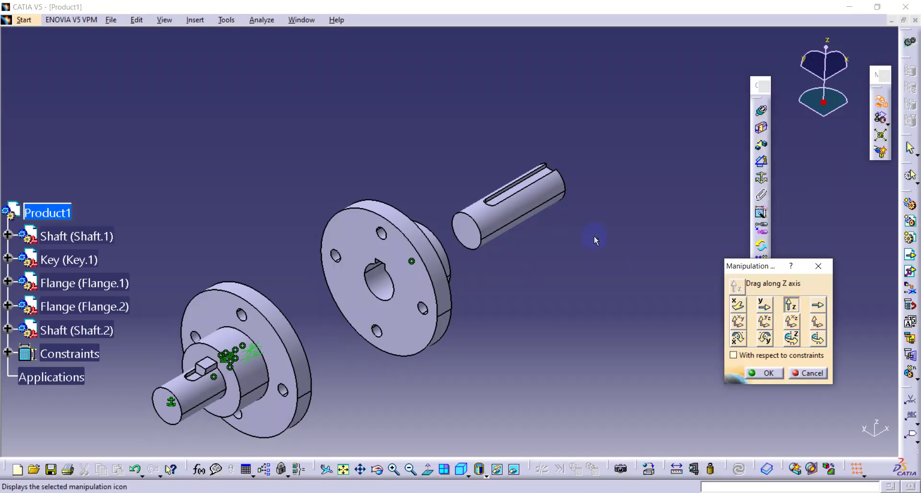
drag(560, 195, 480, 166)
click(788, 338)
drag(547, 168, 330, 392)
middle_drag(520, 327, 546, 260)
drag(545, 260, 272, 279)
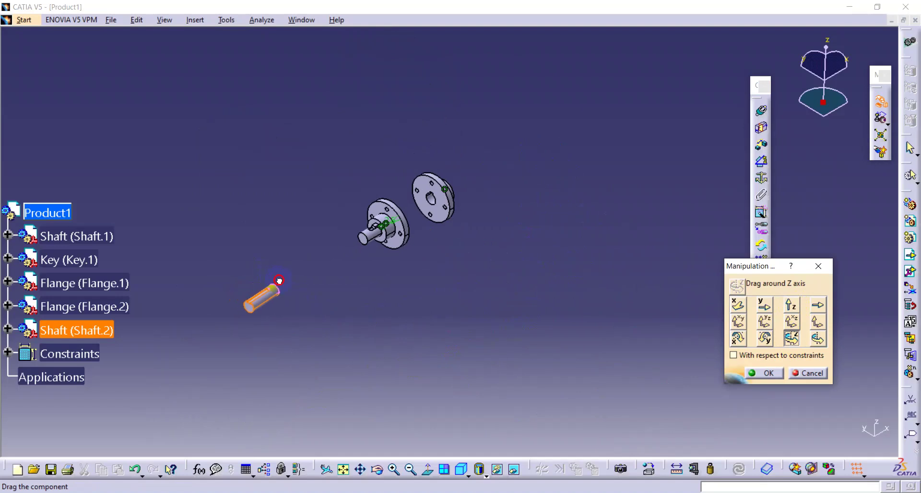
click(763, 373)
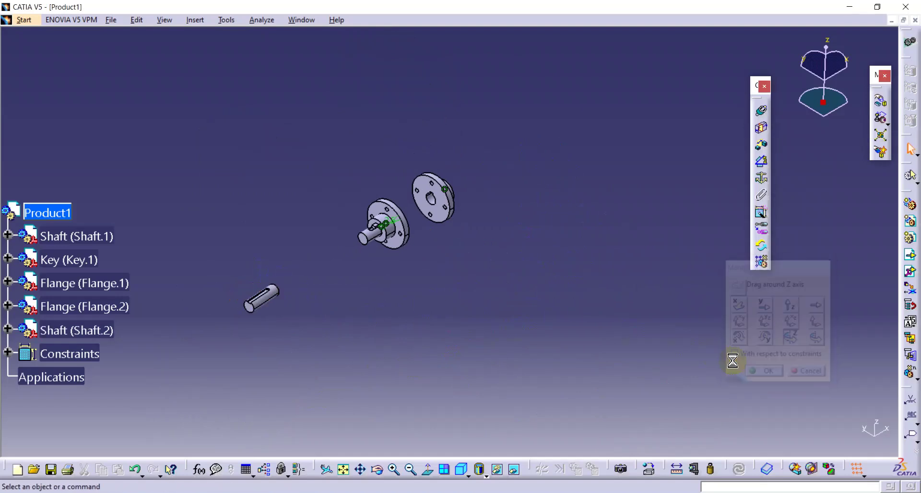
Move the rotated second shaft along the X axis back to the hub side of the second flange.
click(880, 101)
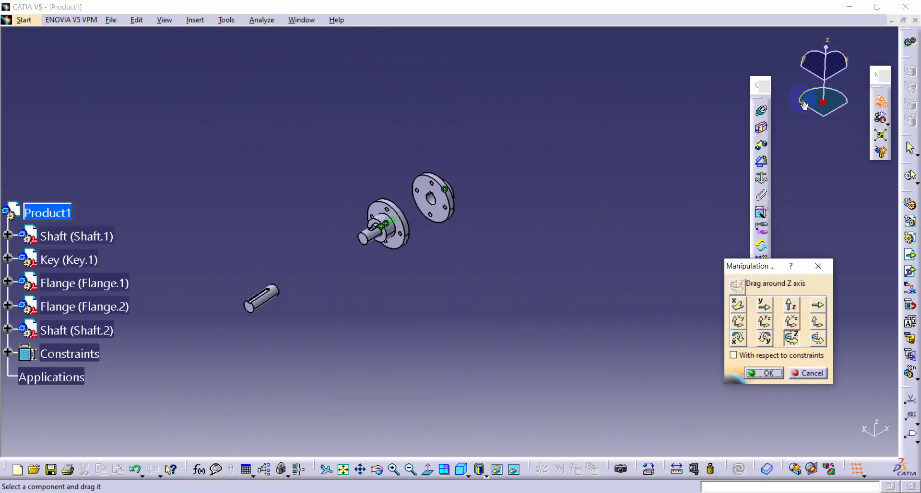
click(733, 311)
drag(263, 298, 503, 177)
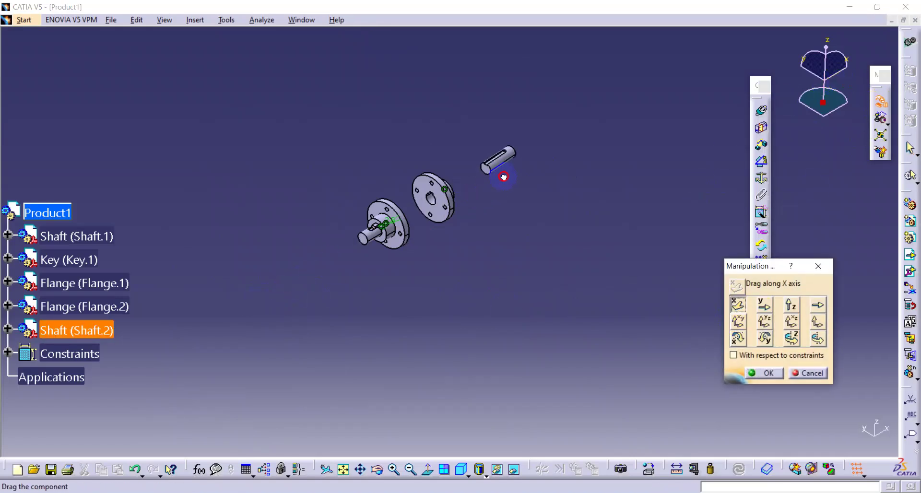
click(765, 373)
middle_drag(436, 229, 470, 193)
middle_drag(619, 282, 521, 274)
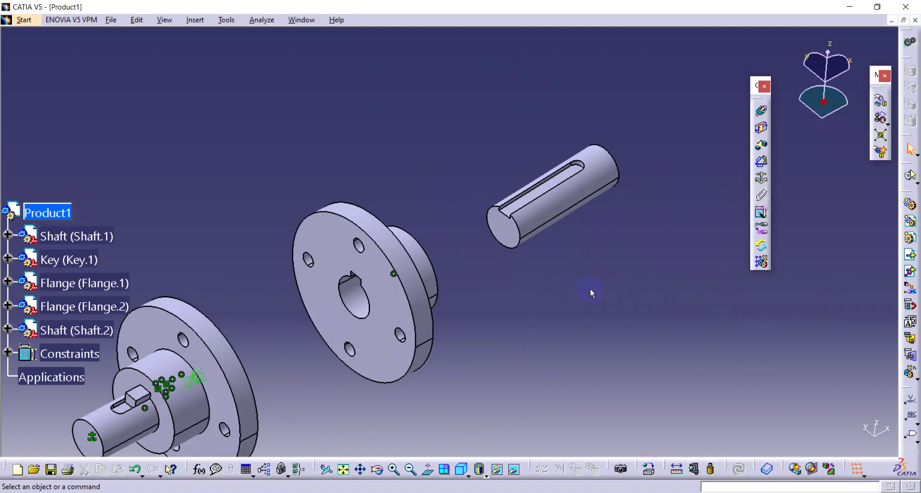